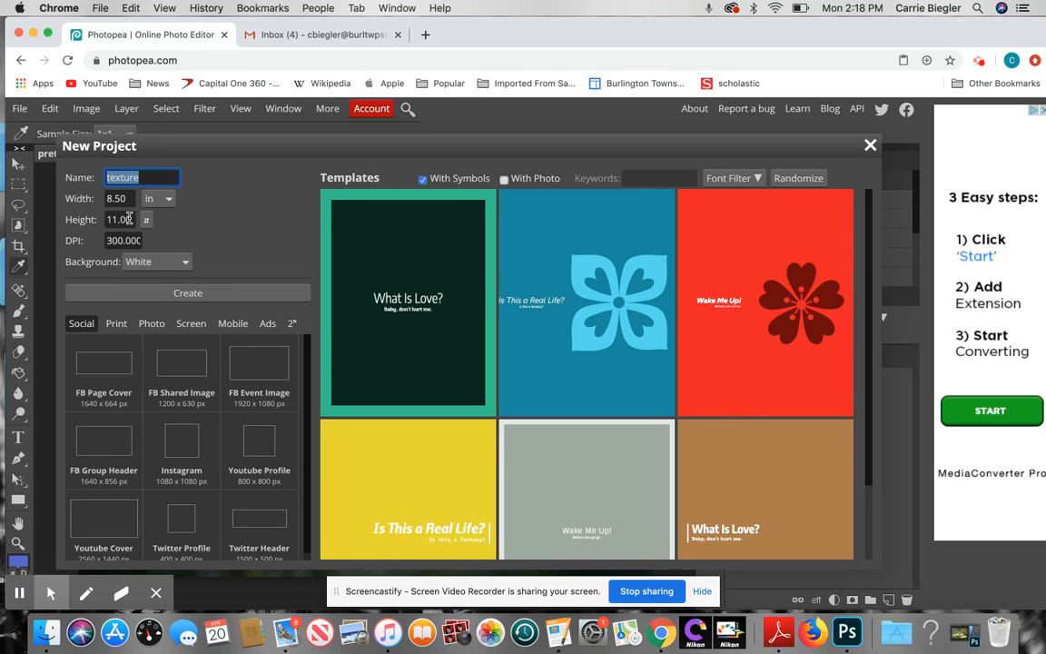
# Create a project named texture at 8.5 by 11 inches, 300 DPI, with a white background.
pyautogui.click(156, 199)
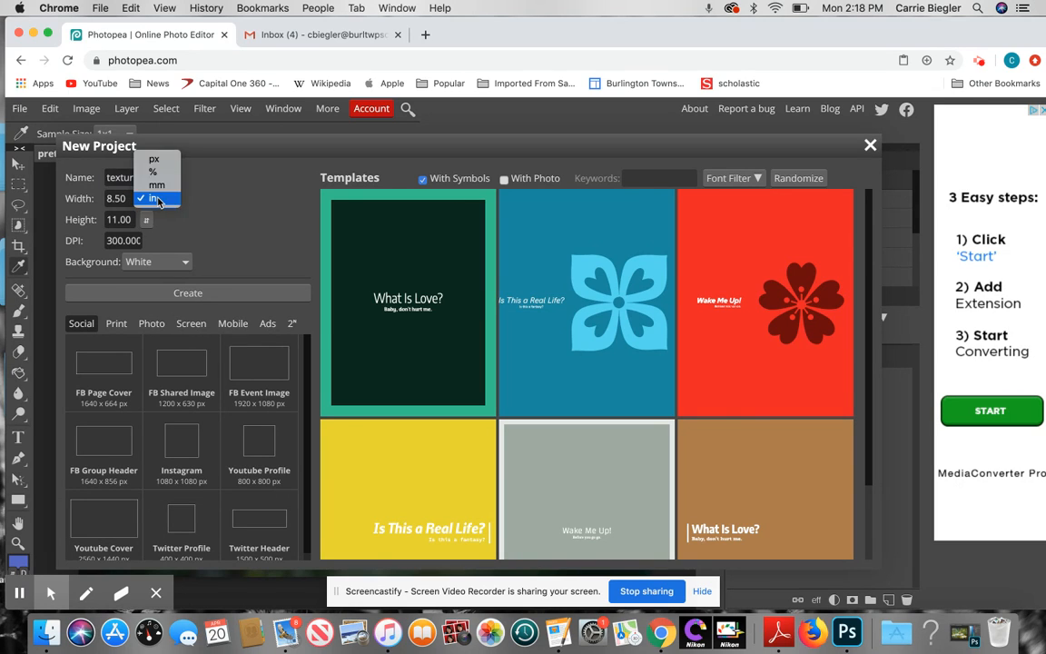
pyautogui.click(157, 199)
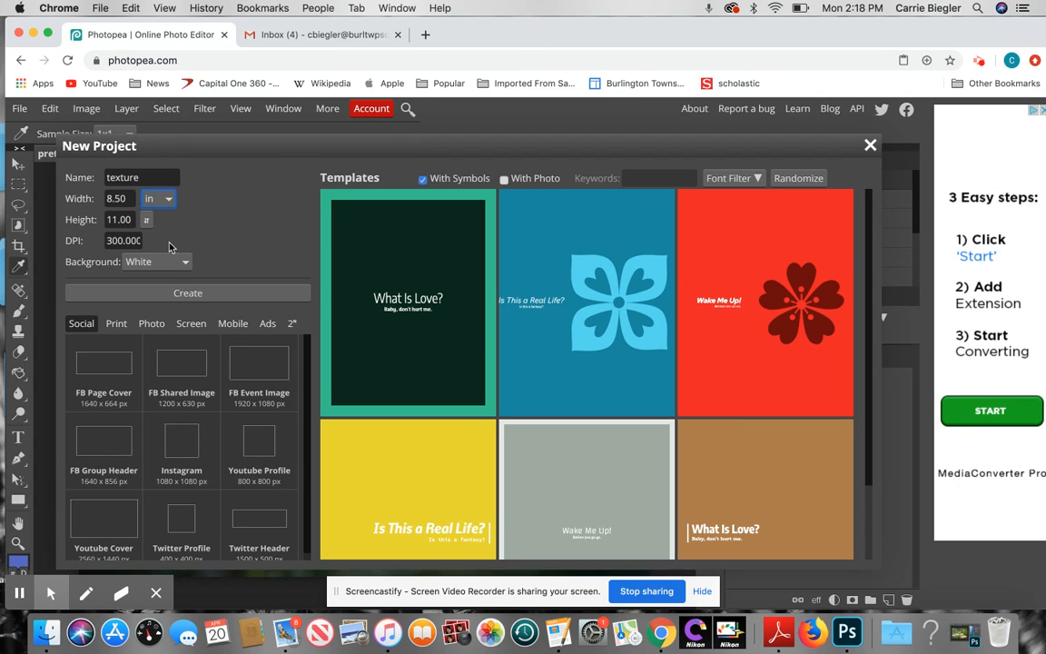
pyautogui.click(132, 239)
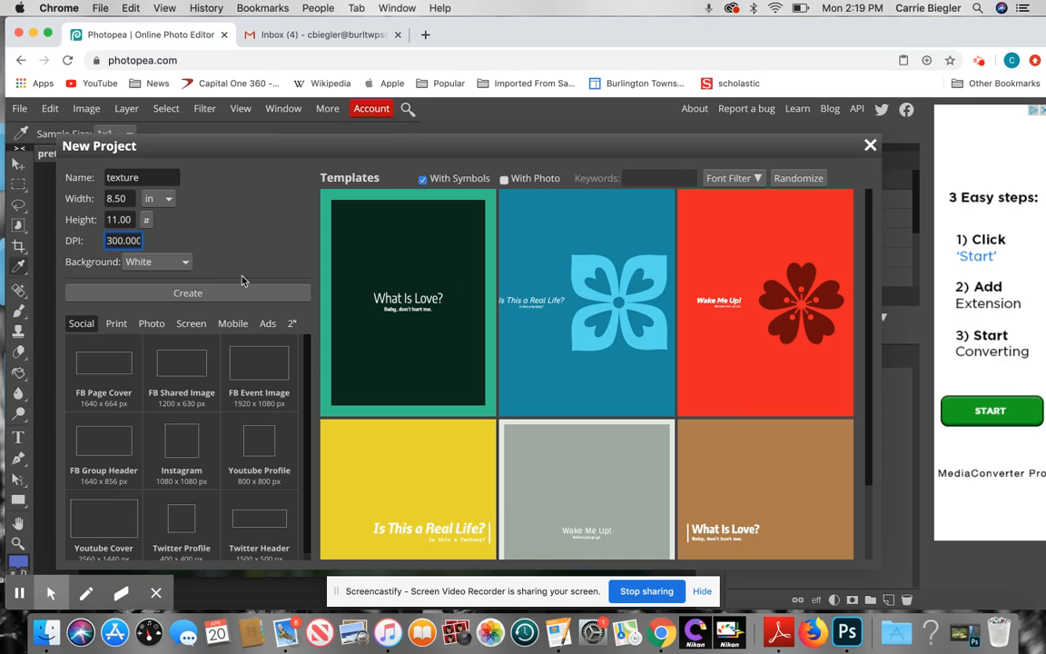
pyautogui.click(225, 293)
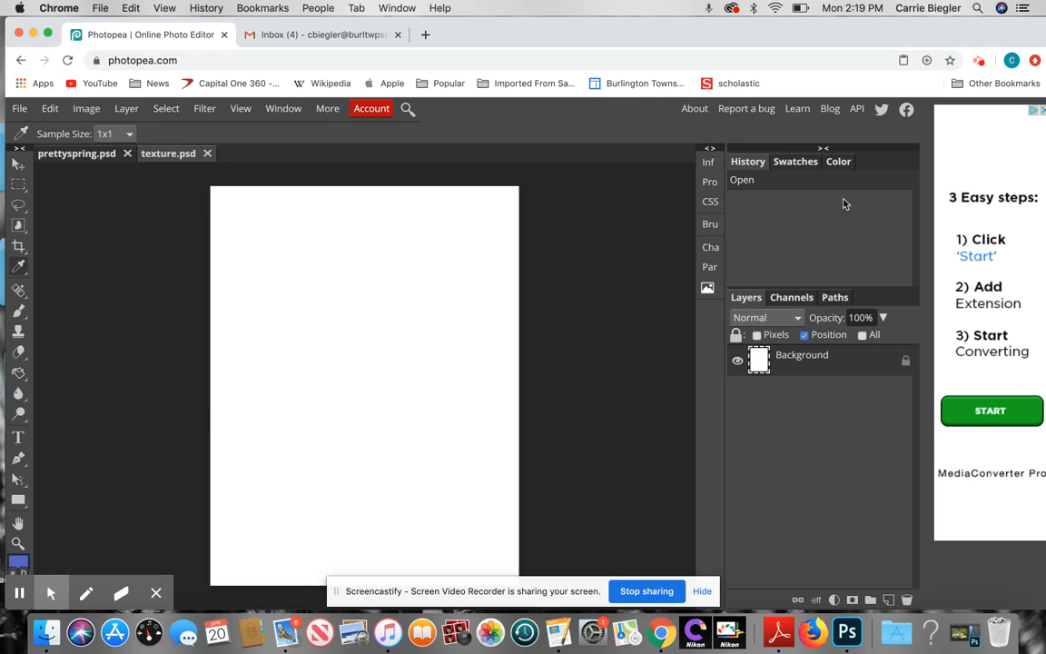
# Fill the white background with a muted blue using the Paint Bucket.
pyautogui.click(840, 163)
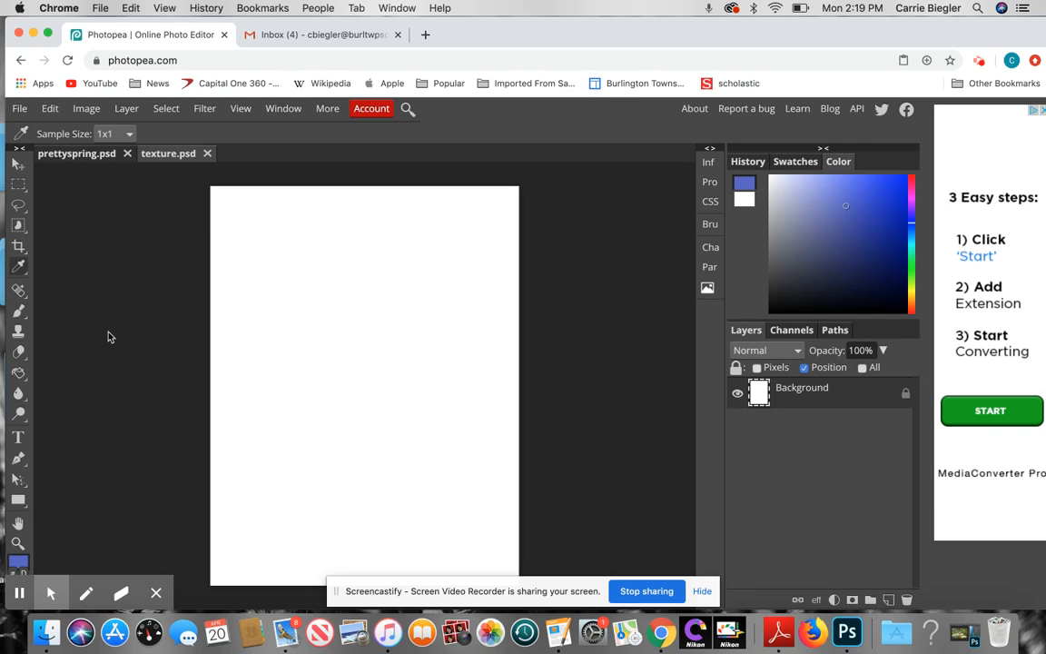
pyautogui.click(815, 237)
pyautogui.click(18, 372)
pyautogui.click(254, 328)
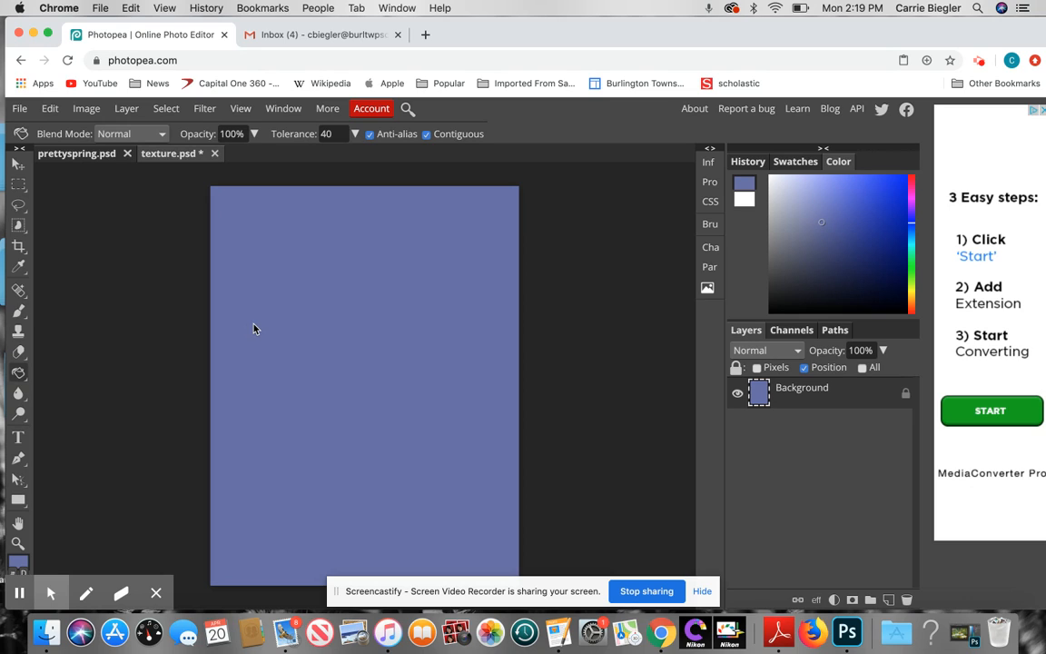
# Add a new layer above the background and set the foreground color to a muted teal green.
pyautogui.click(887, 600)
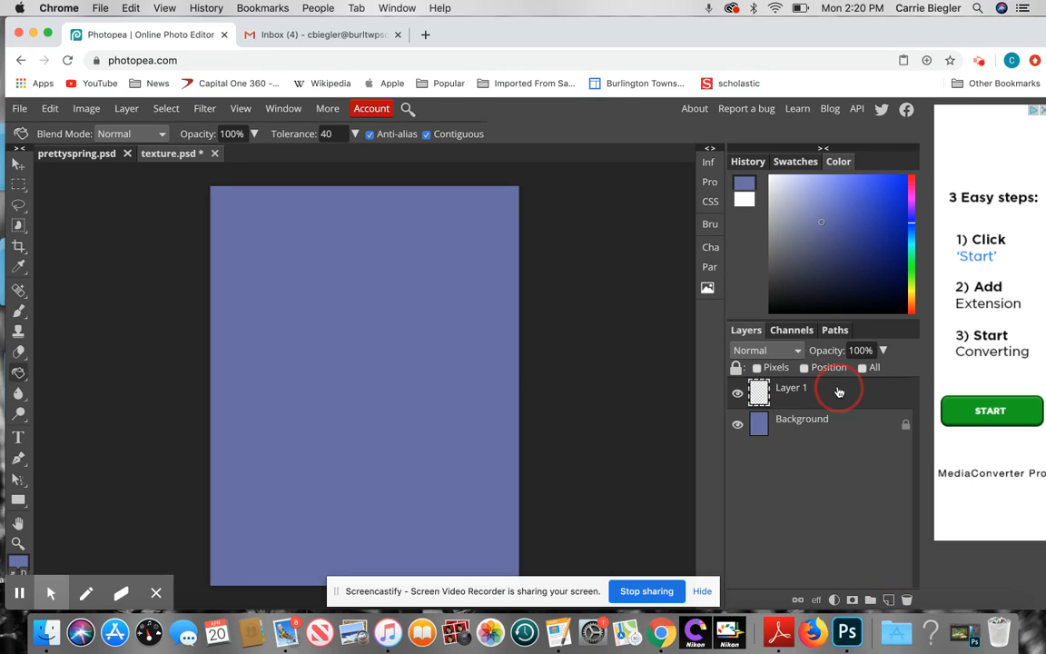
pyautogui.click(18, 265)
pyautogui.click(913, 199)
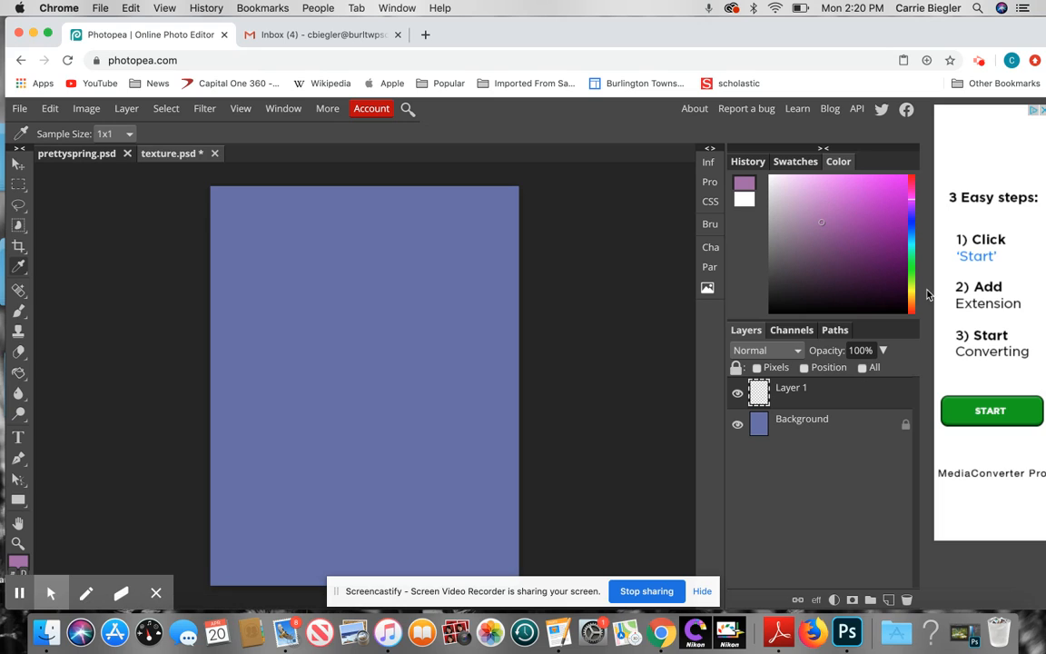
pyautogui.click(912, 263)
pyautogui.click(913, 253)
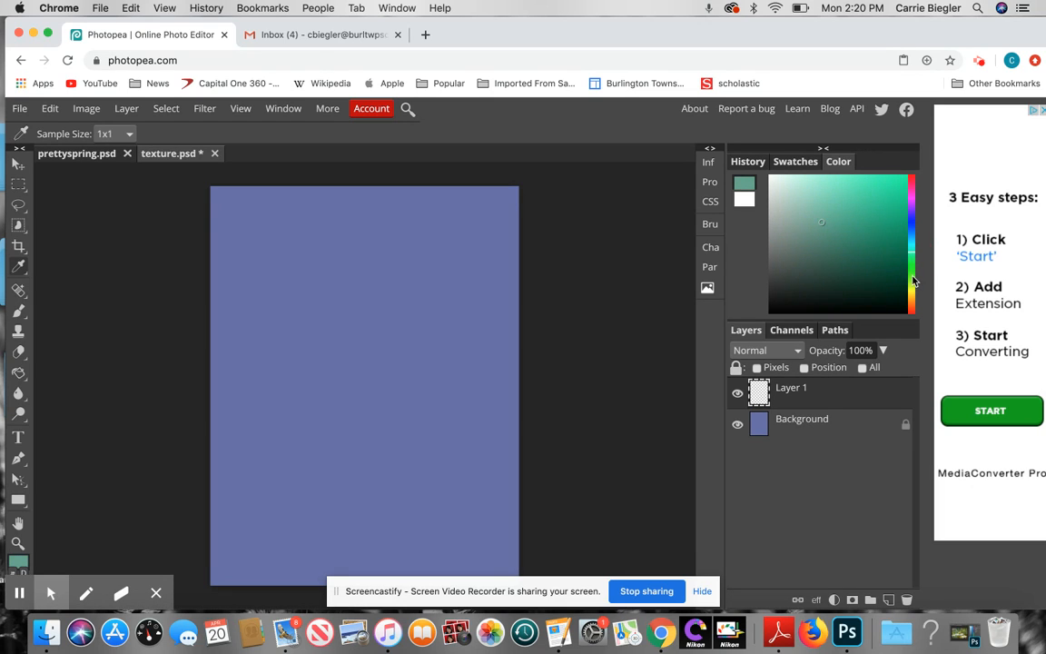
pyautogui.click(829, 238)
# Set up the Brush tool with the first textured 7 px scatter tip and enlarge it to 1000 px.
pyautogui.click(19, 310)
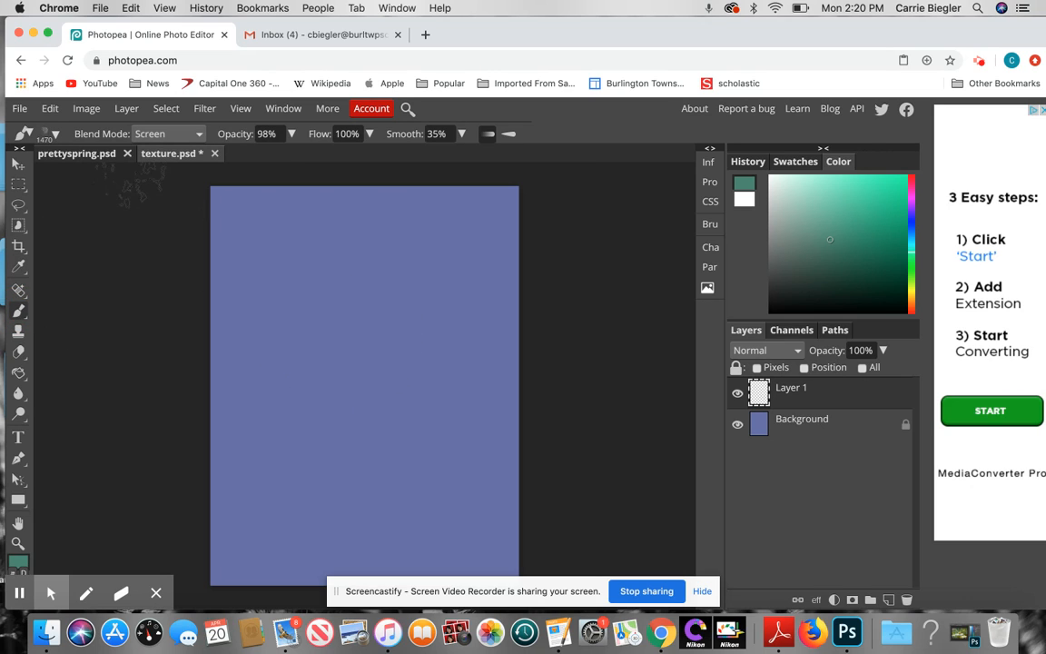
pyautogui.click(55, 135)
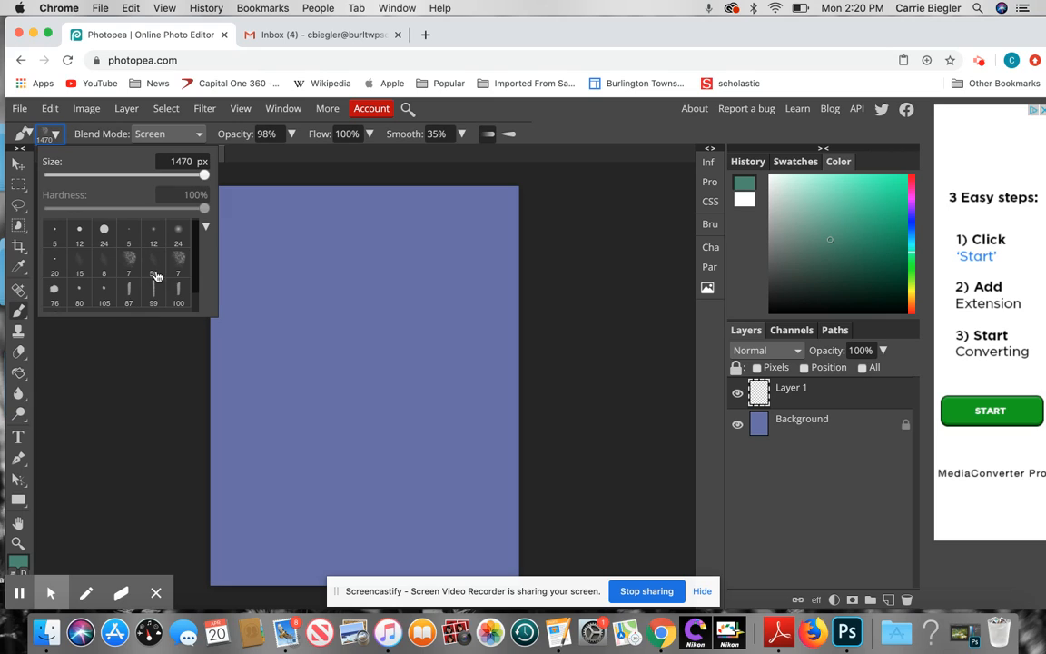
pyautogui.scroll(-1, 156, 276)
pyautogui.scroll(1, 156, 277)
pyautogui.click(178, 259)
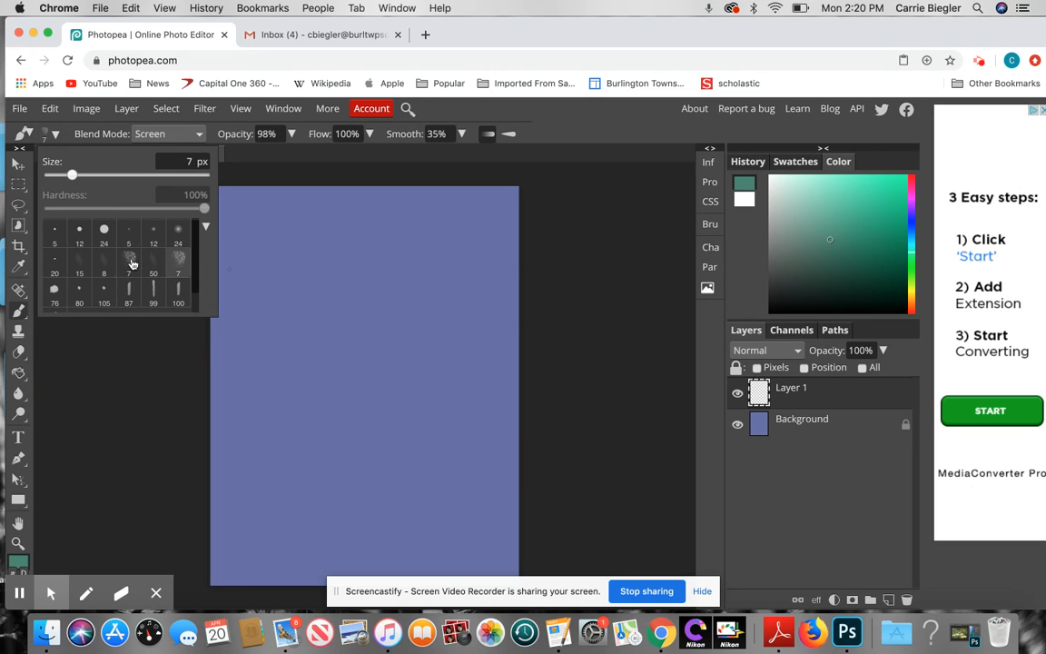
pyautogui.scroll(-1, 155, 270)
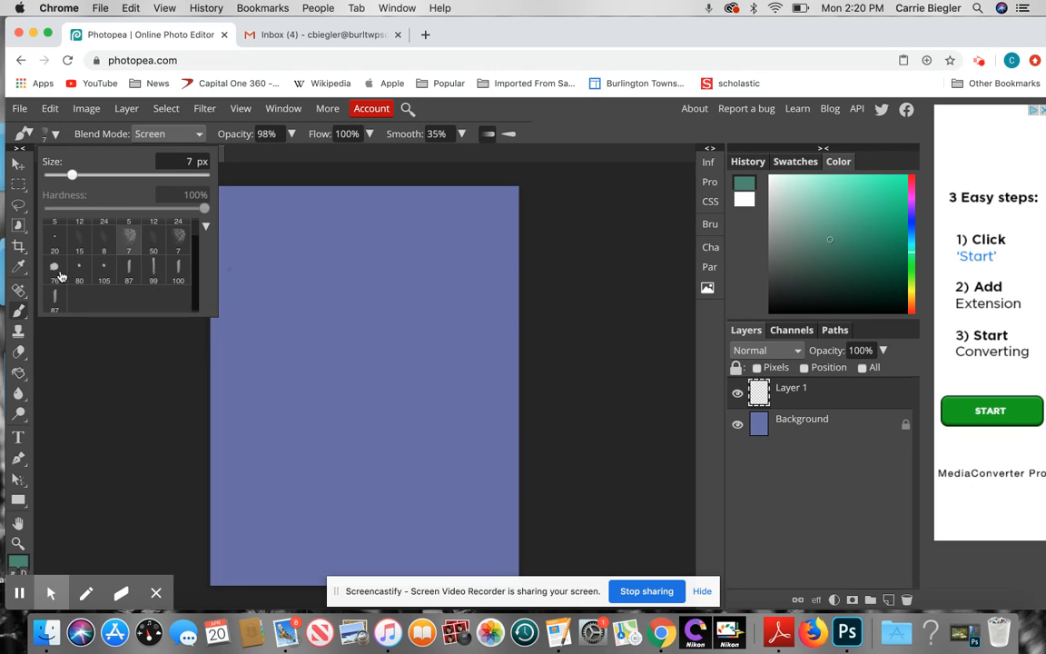
pyautogui.click(103, 238)
pyautogui.click(55, 135)
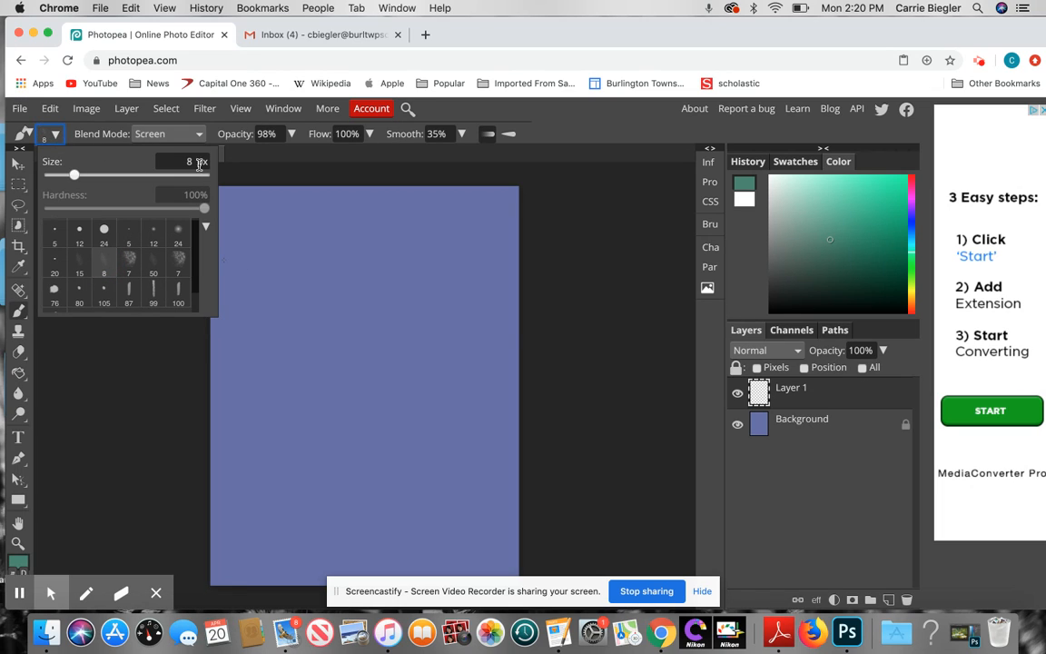
pyautogui.click(201, 173)
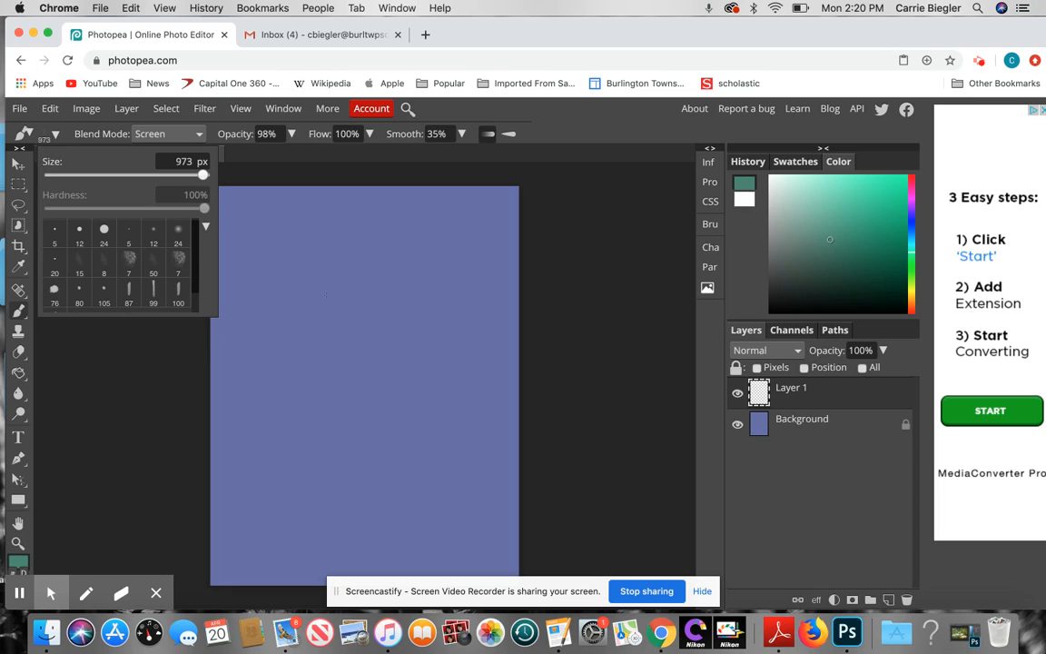
pyautogui.click(129, 257)
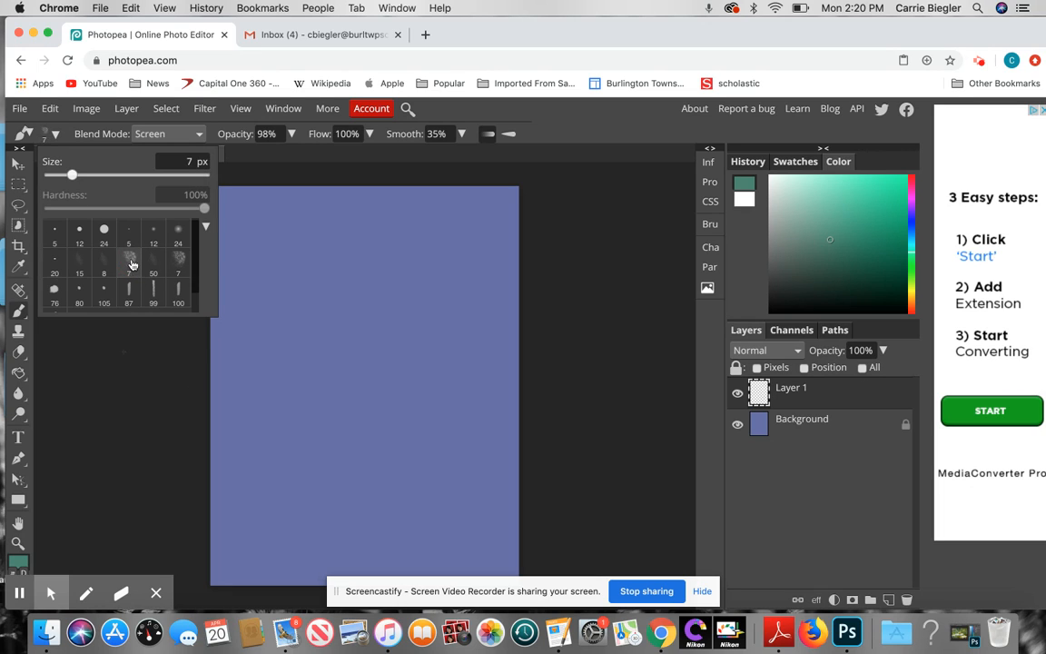
pyautogui.moveTo(71, 173)
pyautogui.mouseDown()
pyautogui.moveTo(168, 173)
pyautogui.moveTo(205, 193)
pyautogui.mouseUp()
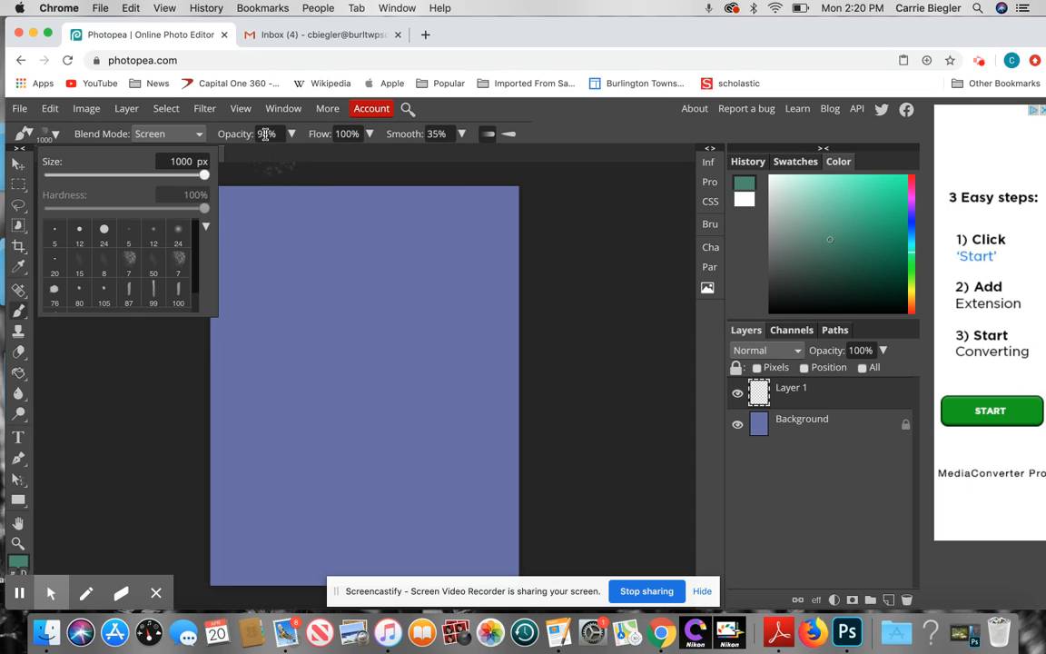
# Set the brush's blend mode to Normal and its smoothing to 100%.
pyautogui.click(186, 133)
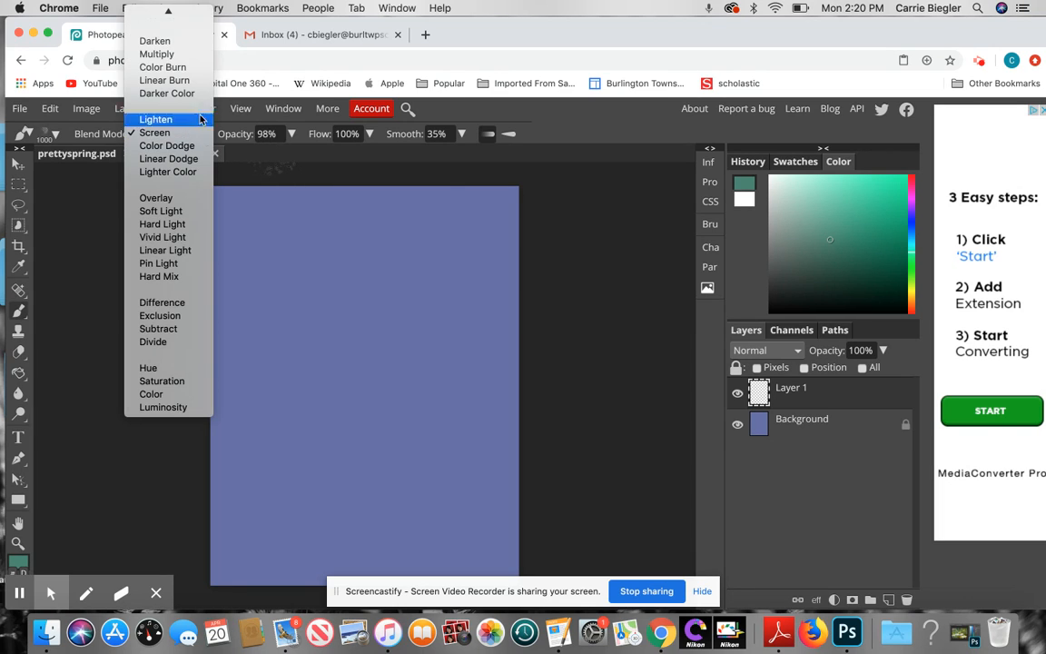
pyautogui.click(159, 12)
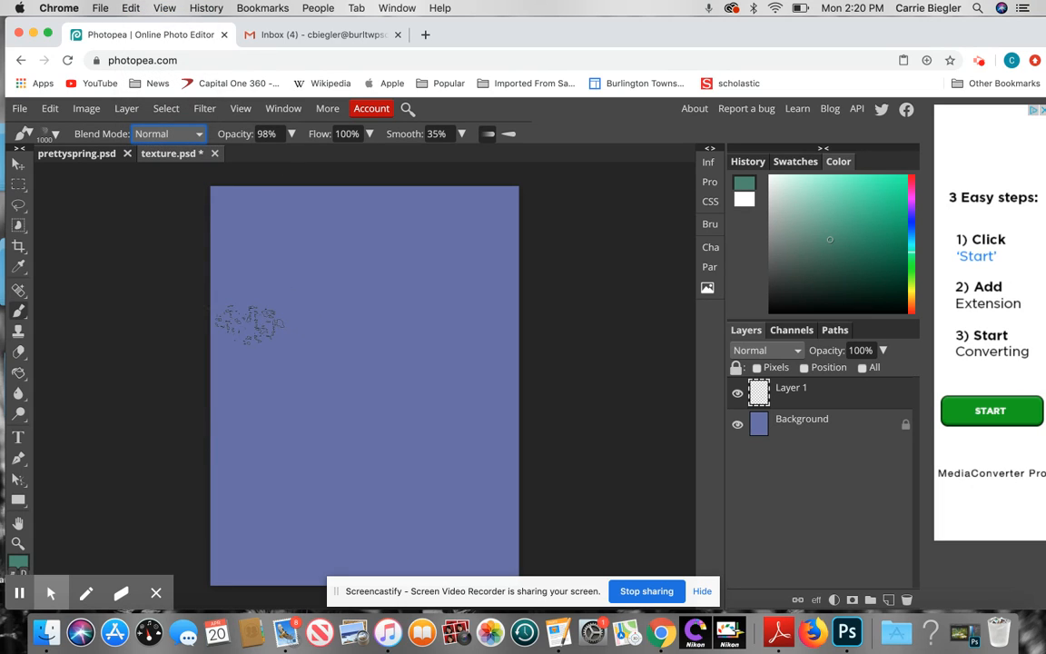
pyautogui.click(445, 133)
pyautogui.click(461, 133)
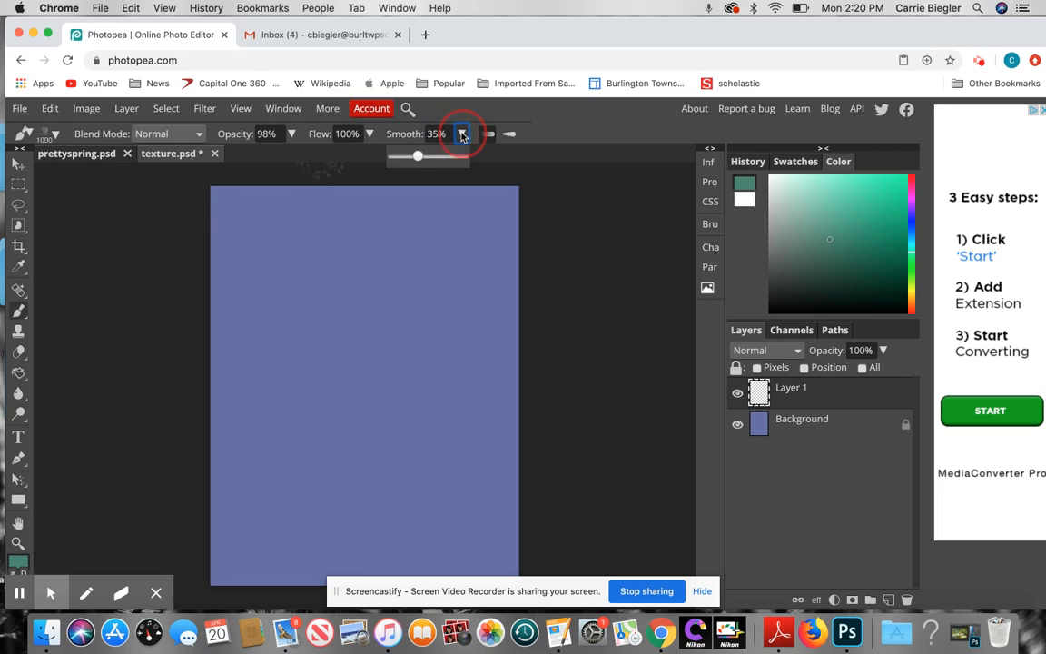
pyautogui.click(418, 157)
pyautogui.moveTo(418, 157); pyautogui.dragTo(462, 156)
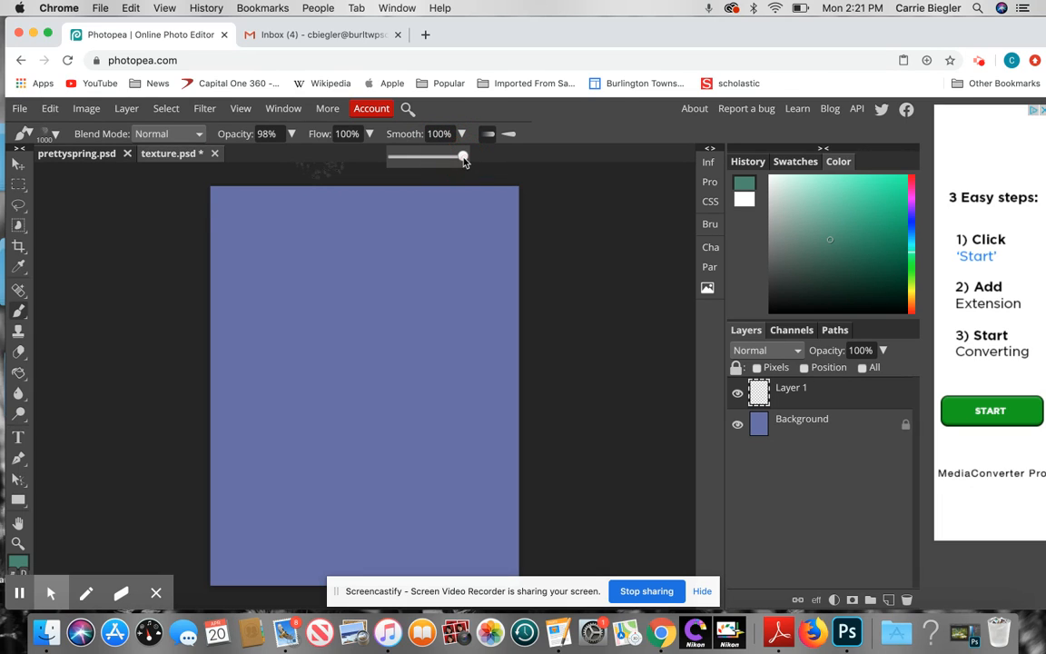
# Paint broad green textured strokes across most of the canvas on Layer 1, leaving patches of the blue background showing.
pyautogui.click(277, 295)
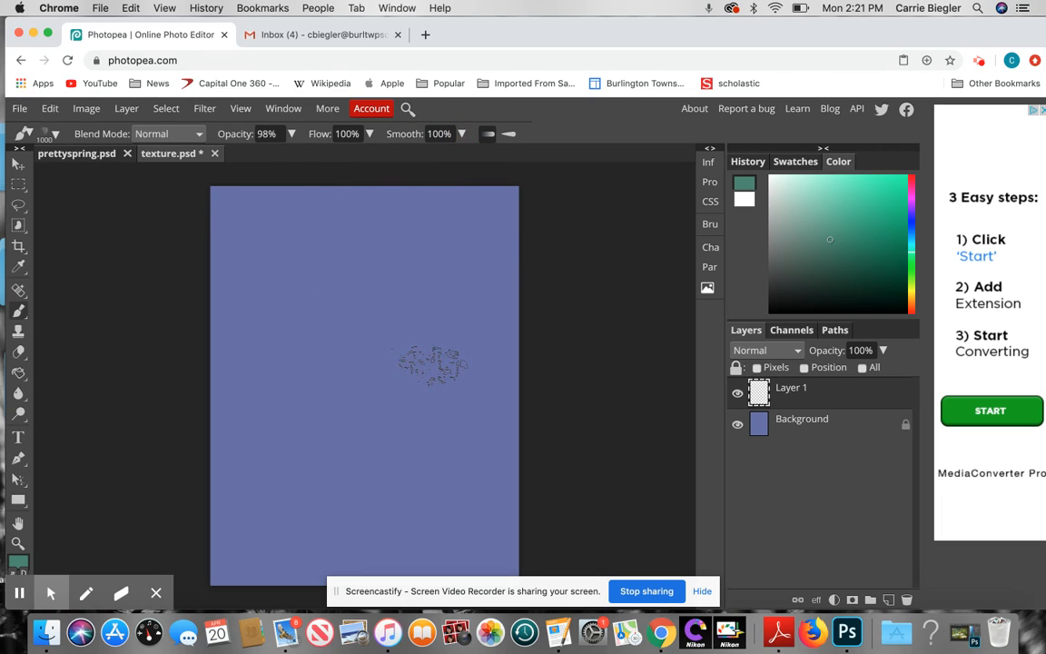
pyautogui.click(319, 337)
pyautogui.click(420, 324)
pyautogui.click(379, 290)
pyautogui.click(266, 265)
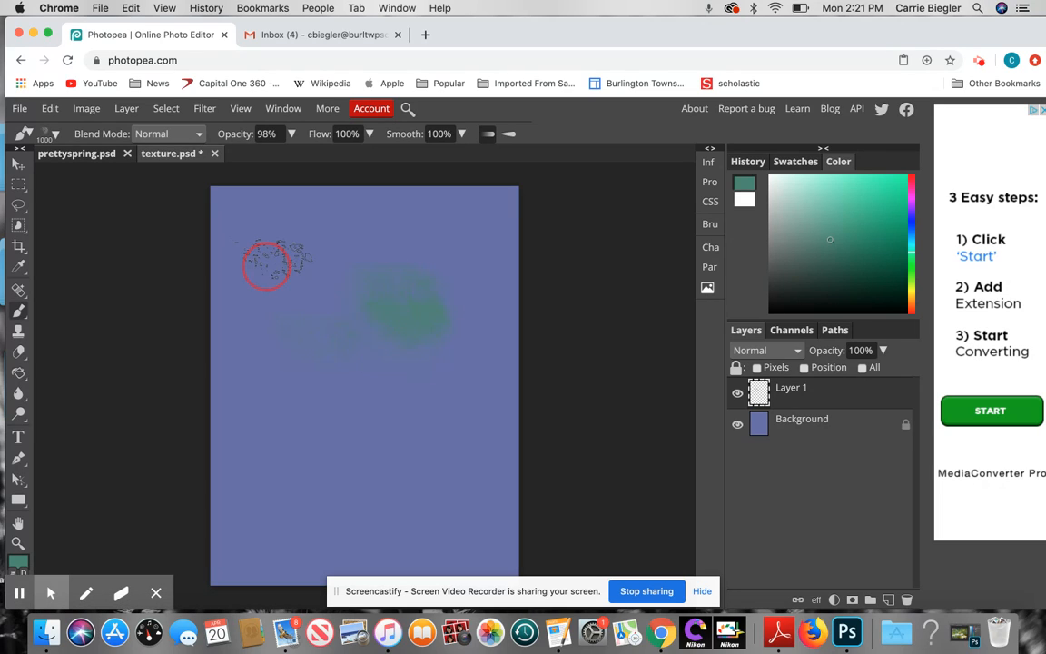
pyautogui.click(218, 400)
pyautogui.click(218, 418)
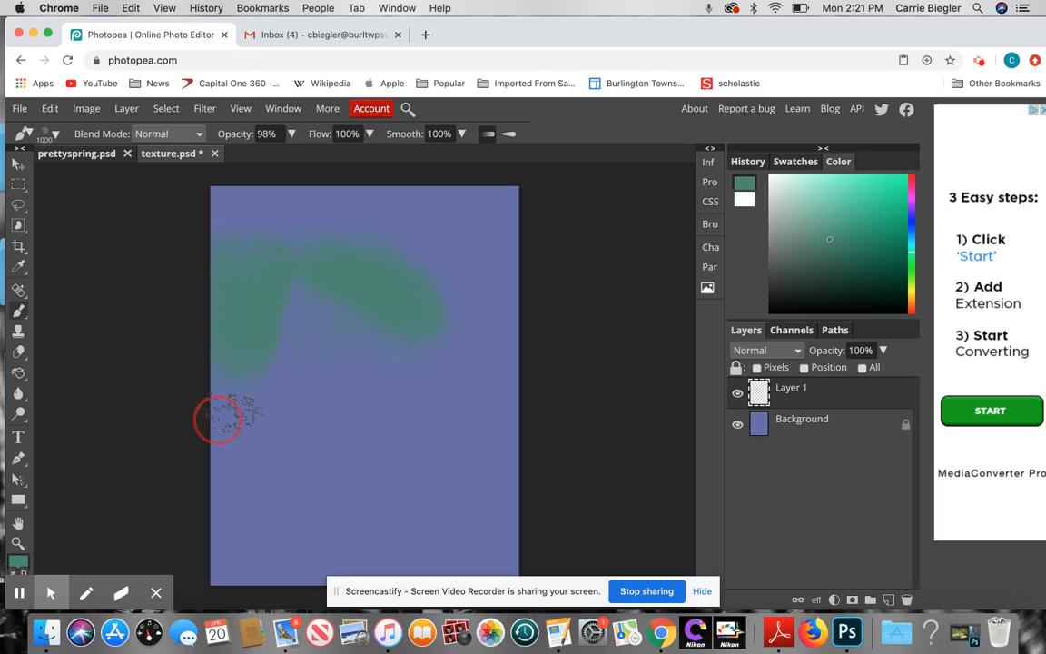
pyautogui.moveTo(217, 418); pyautogui.dragTo(218, 421)
pyautogui.moveTo(310, 443)
pyautogui.mouseDown()
pyautogui.moveTo(352, 473)
pyautogui.moveTo(409, 472)
pyautogui.moveTo(467, 453)
pyautogui.moveTo(530, 400)
pyautogui.mouseUp()
pyautogui.moveTo(311, 375)
pyautogui.mouseDown()
pyautogui.moveTo(379, 383)
pyautogui.moveTo(520, 360)
pyautogui.moveTo(562, 315)
pyautogui.mouseUp()
pyautogui.moveTo(427, 204)
pyautogui.mouseDown()
pyautogui.moveTo(466, 256)
pyautogui.moveTo(506, 363)
pyautogui.mouseUp()
pyautogui.moveTo(248, 511)
pyautogui.mouseDown()
pyautogui.moveTo(331, 597)
pyautogui.moveTo(481, 593)
pyautogui.moveTo(536, 578)
pyautogui.mouseUp()
pyautogui.moveTo(420, 543)
pyautogui.mouseDown()
pyautogui.moveTo(460, 504)
pyautogui.moveTo(552, 474)
pyautogui.mouseUp()
pyautogui.moveTo(266, 234)
pyautogui.mouseDown()
pyautogui.moveTo(329, 181)
pyautogui.moveTo(394, 193)
pyautogui.mouseUp()
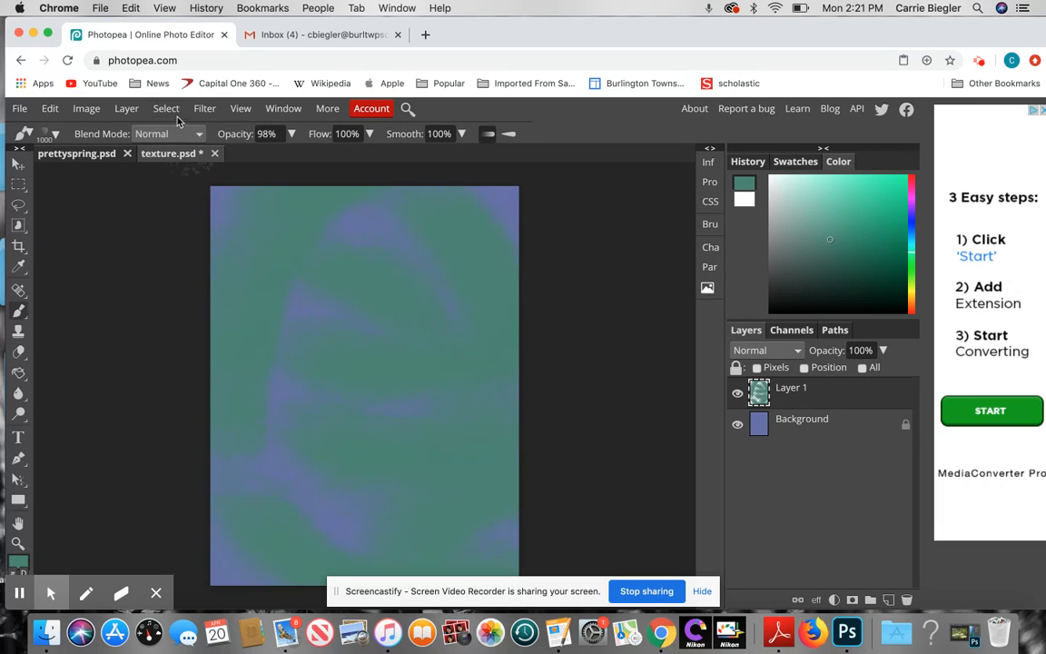
# Apply an Inner Shadow style to Layer 1 with its opacity slightly lowered and some noise added.
pyautogui.click(126, 108)
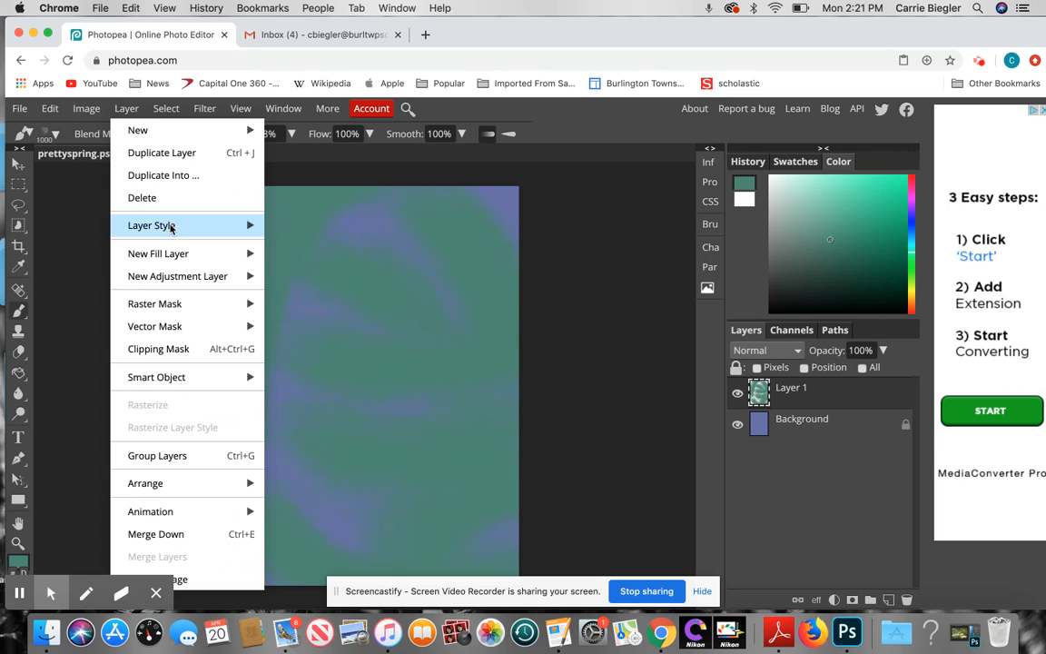
pyautogui.moveTo(159, 224)
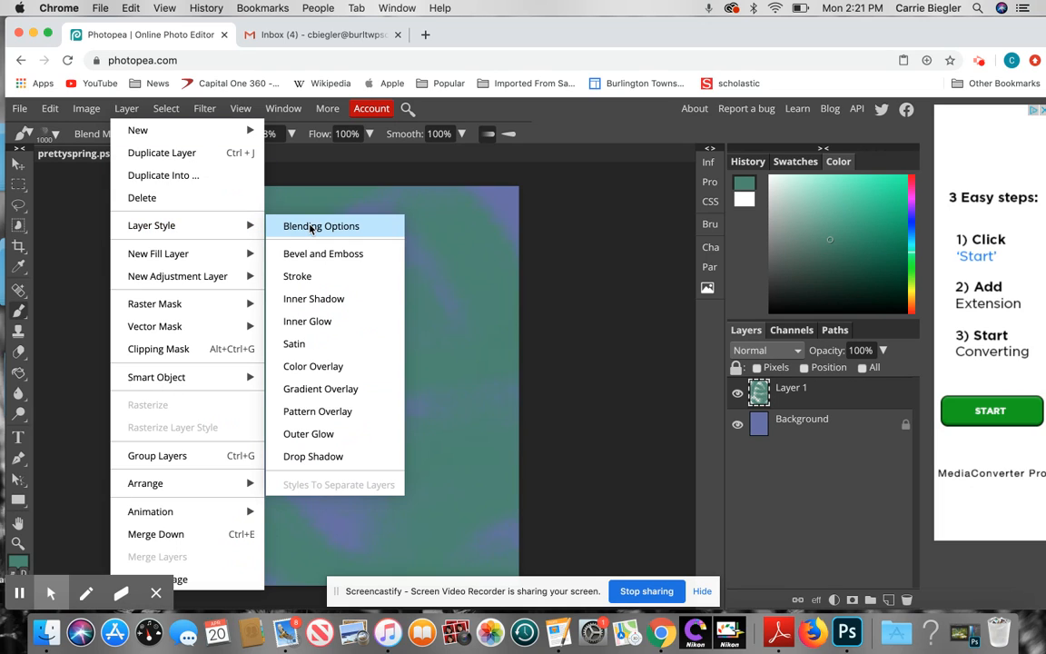
pyautogui.click(335, 293)
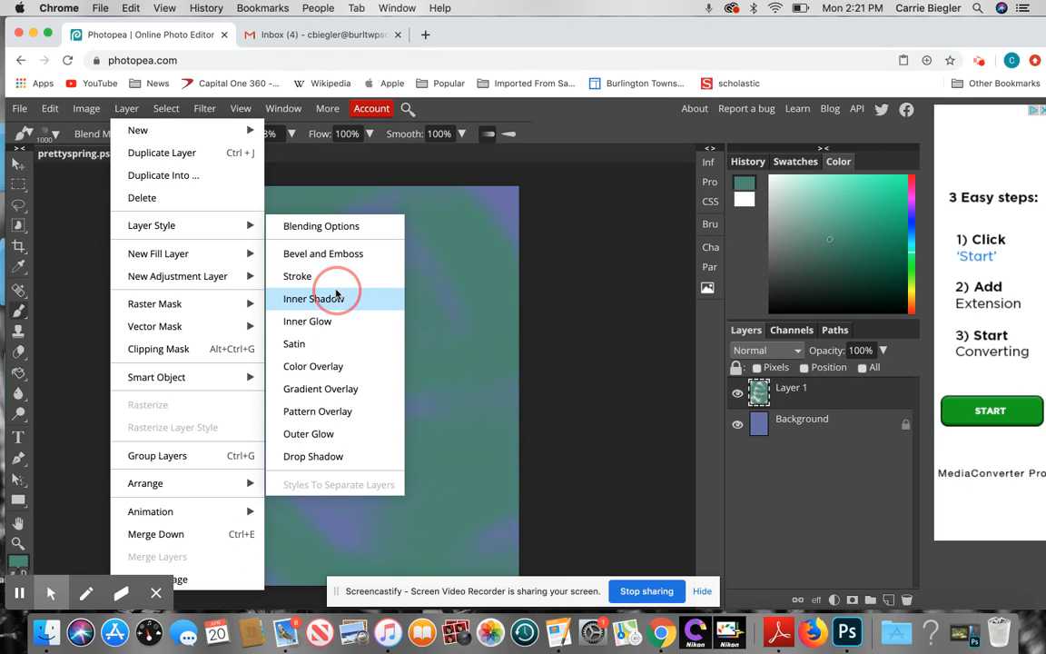
pyautogui.moveTo(334, 221); pyautogui.dragTo(580, 219)
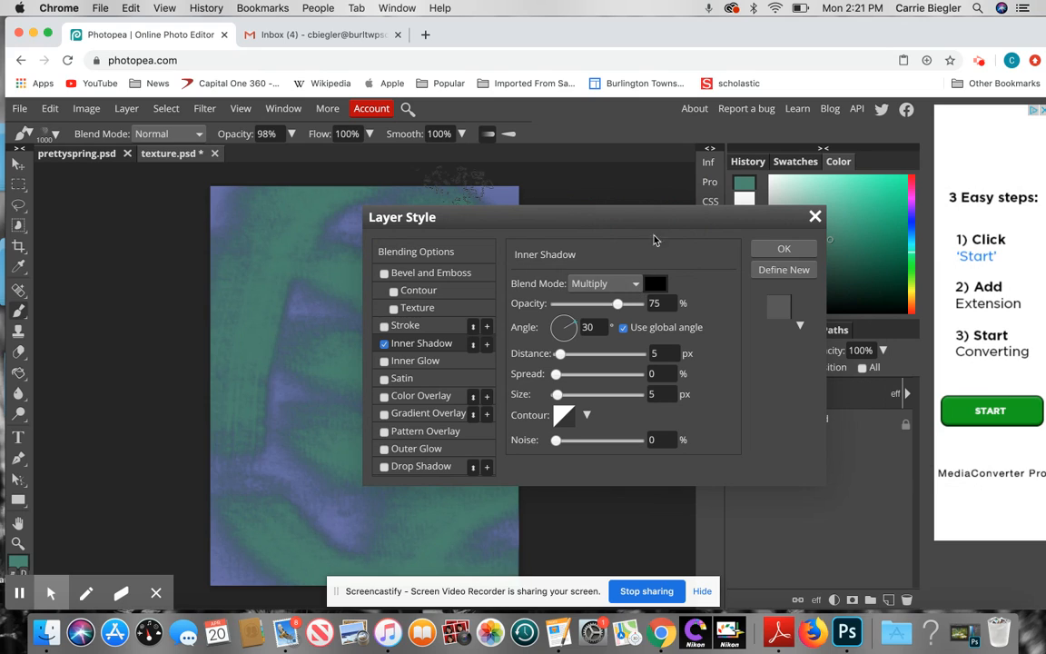
pyautogui.moveTo(619, 303)
pyautogui.mouseDown()
pyautogui.moveTo(638, 306)
pyautogui.moveTo(576, 315)
pyautogui.moveTo(609, 305)
pyautogui.mouseUp()
pyautogui.click(578, 440)
pyautogui.click(782, 248)
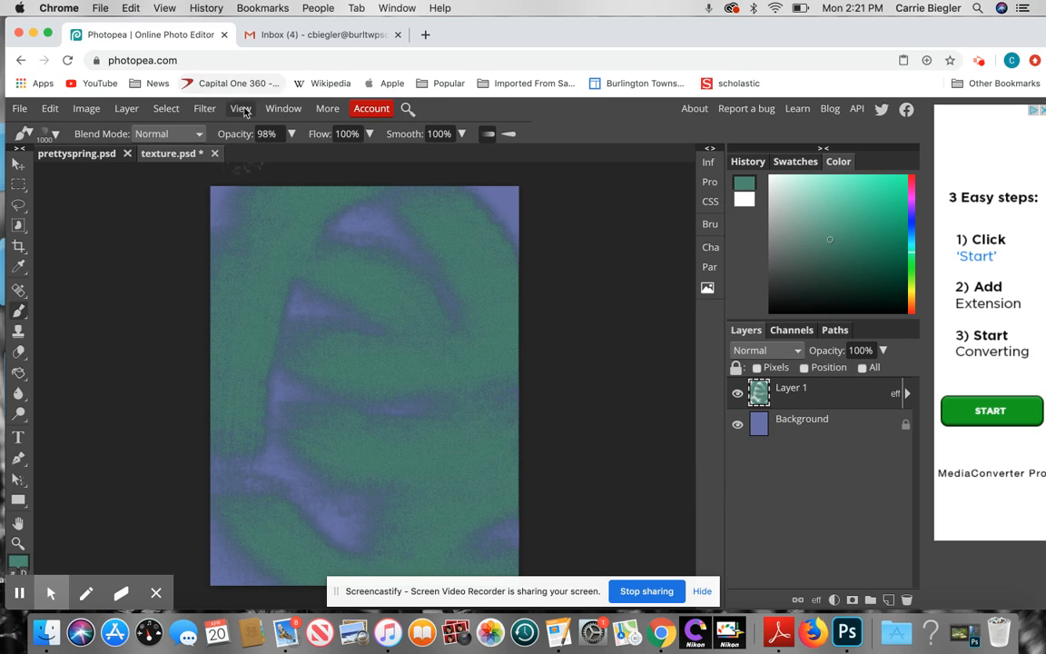
# Try the Clouds render filter on Layer 1.
pyautogui.click(206, 109)
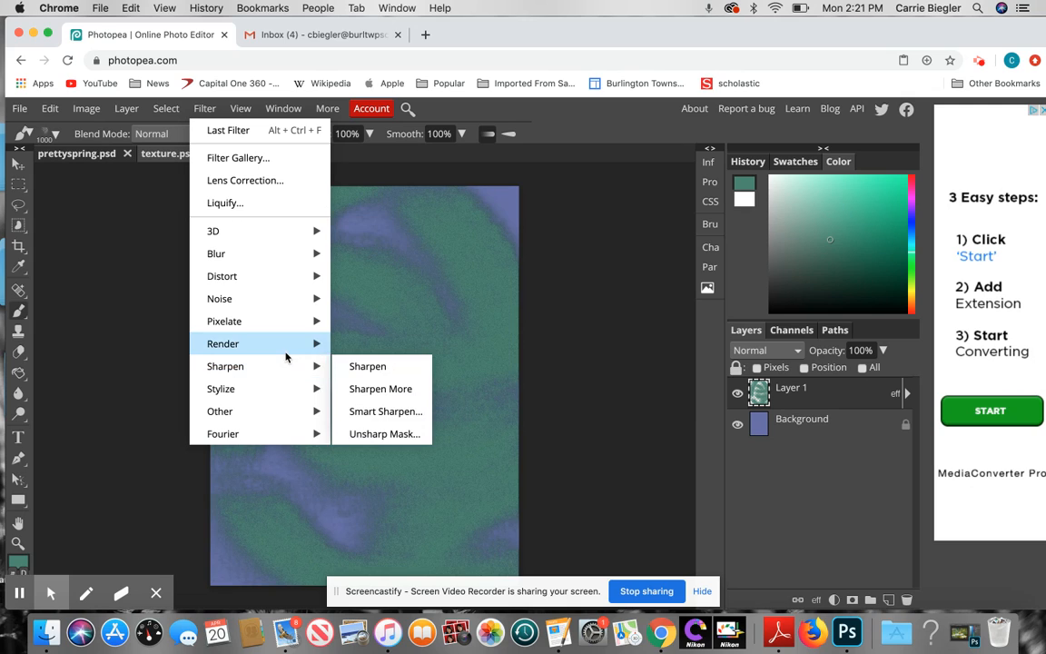
pyautogui.moveTo(288, 345)
pyautogui.click(359, 349)
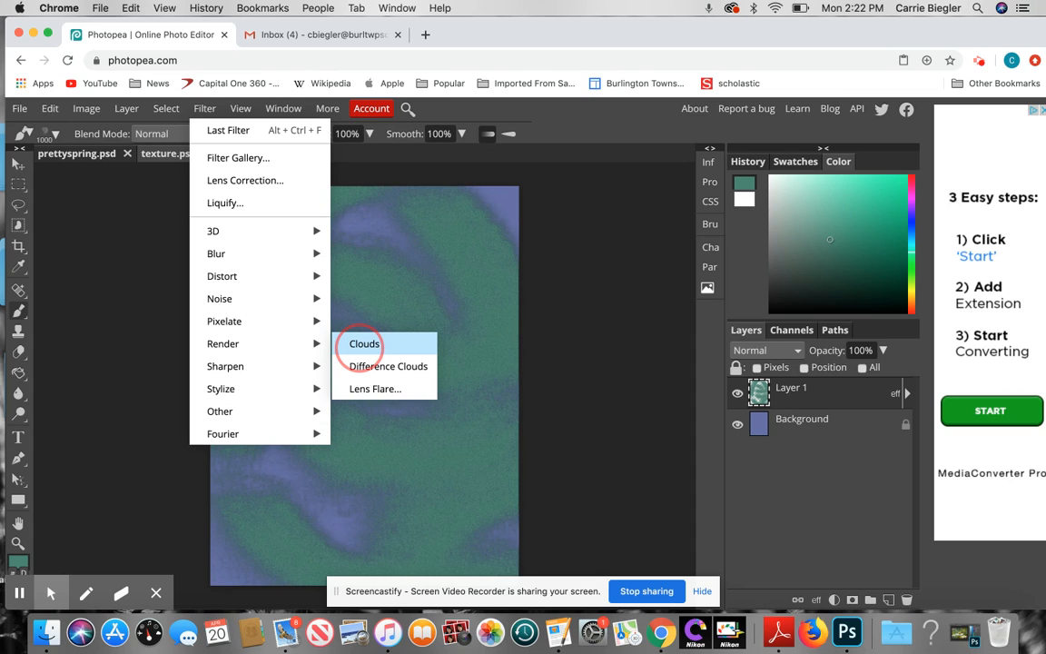
pyautogui.click(363, 344)
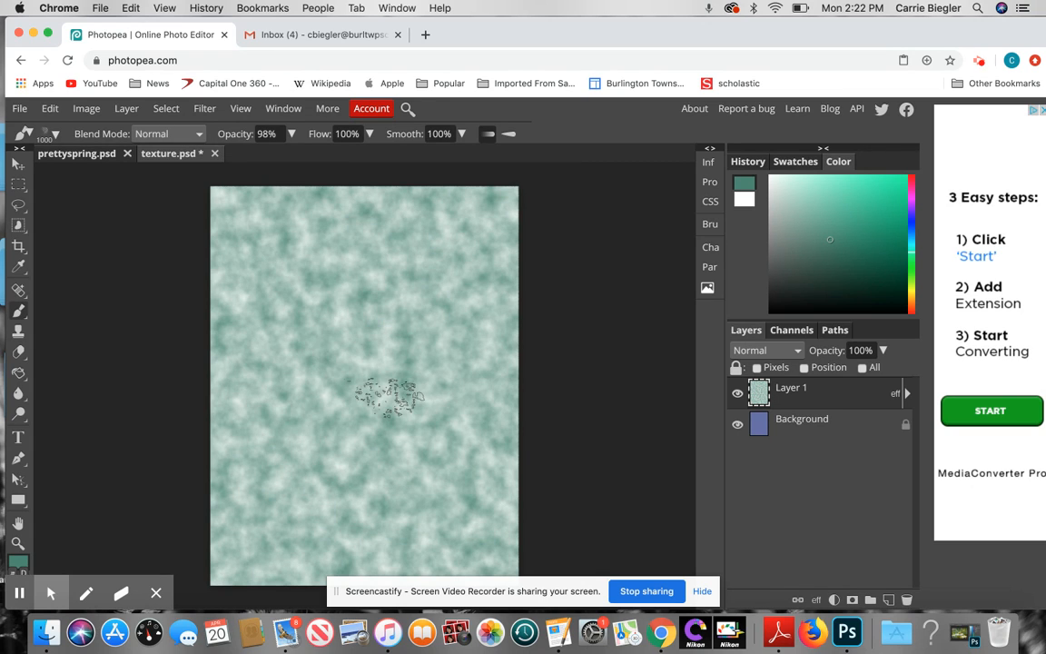
# Apply the Oil Paint filter to Layer 1 with radius 3.0 px, cleanliness 2.0 px, scale 1.0 and lighting enabled.
pyautogui.click(204, 109)
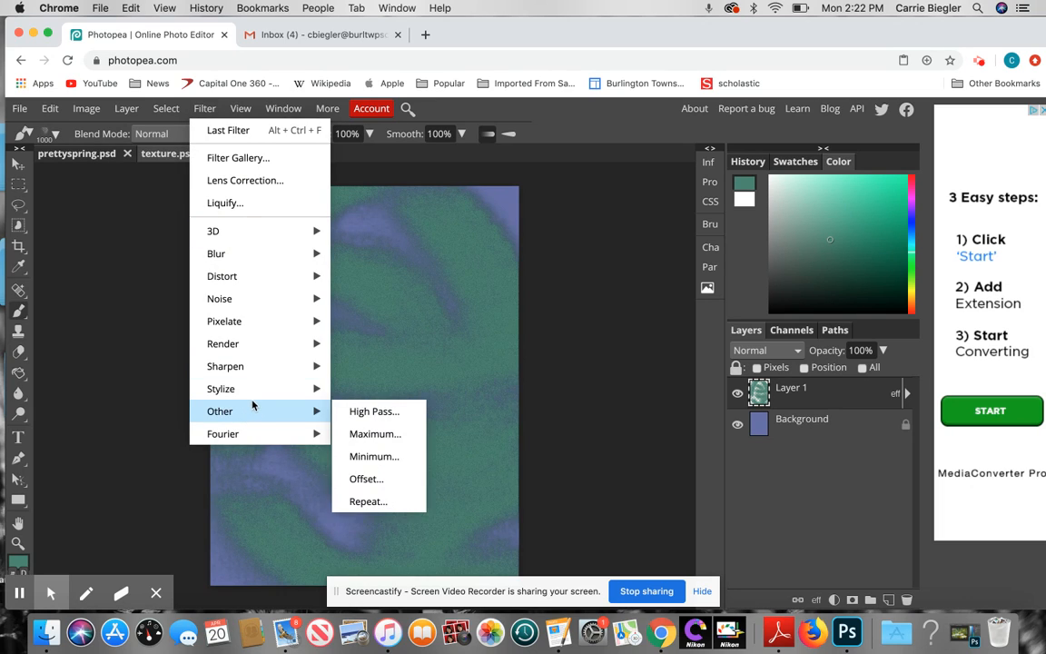
pyautogui.moveTo(262, 387)
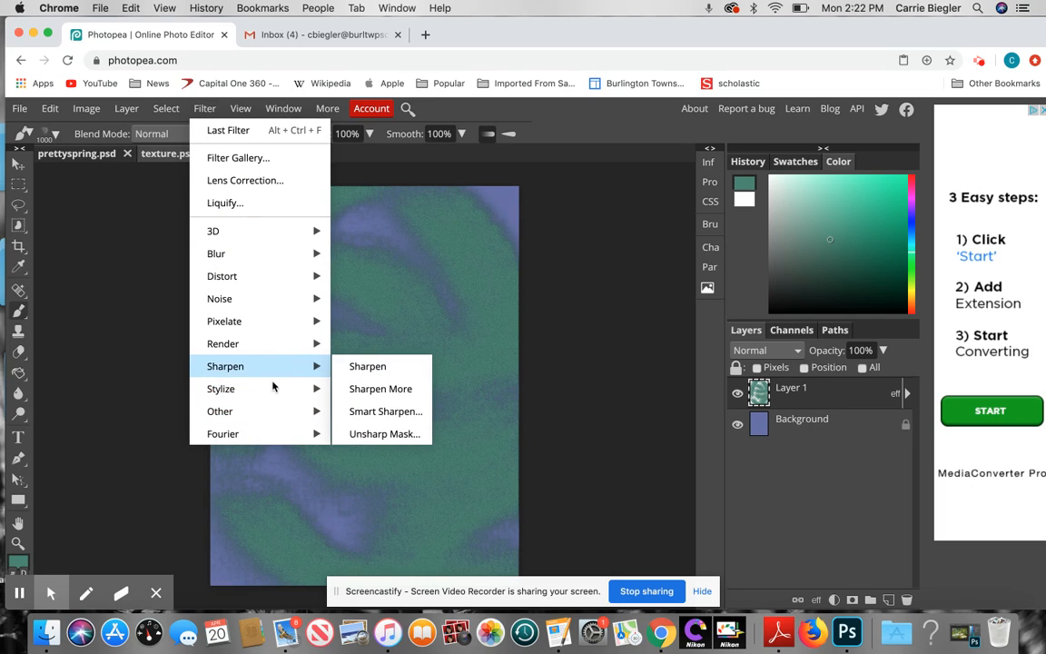
pyautogui.click(362, 414)
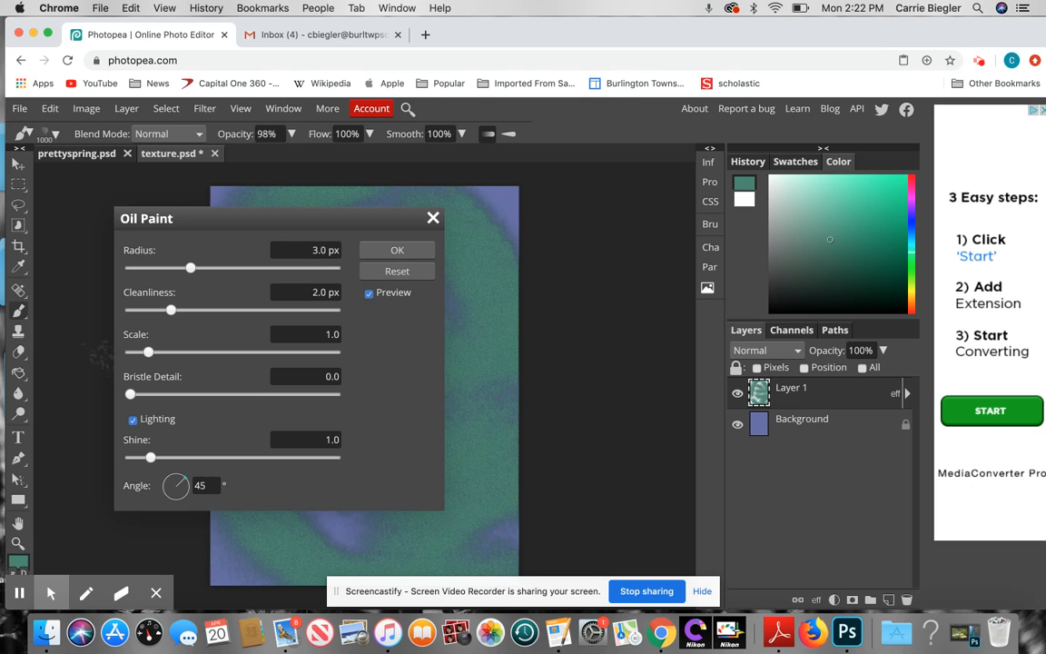
pyautogui.click(396, 250)
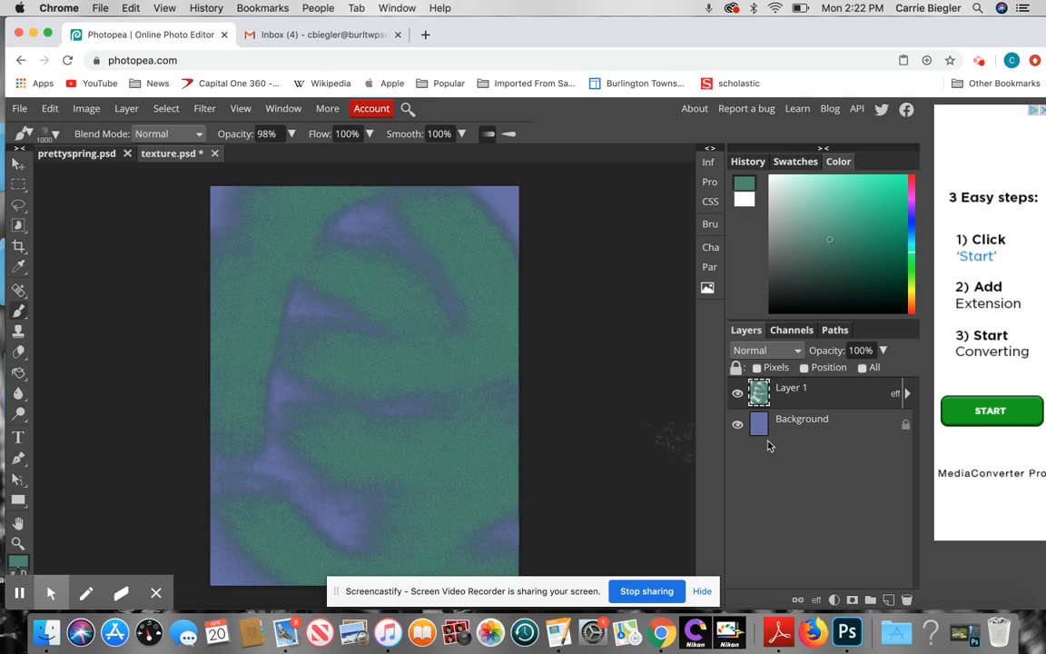
# Try the Color Dodge and Difference blend modes on Layer 1, ending with Lighten.
pyautogui.click(793, 352)
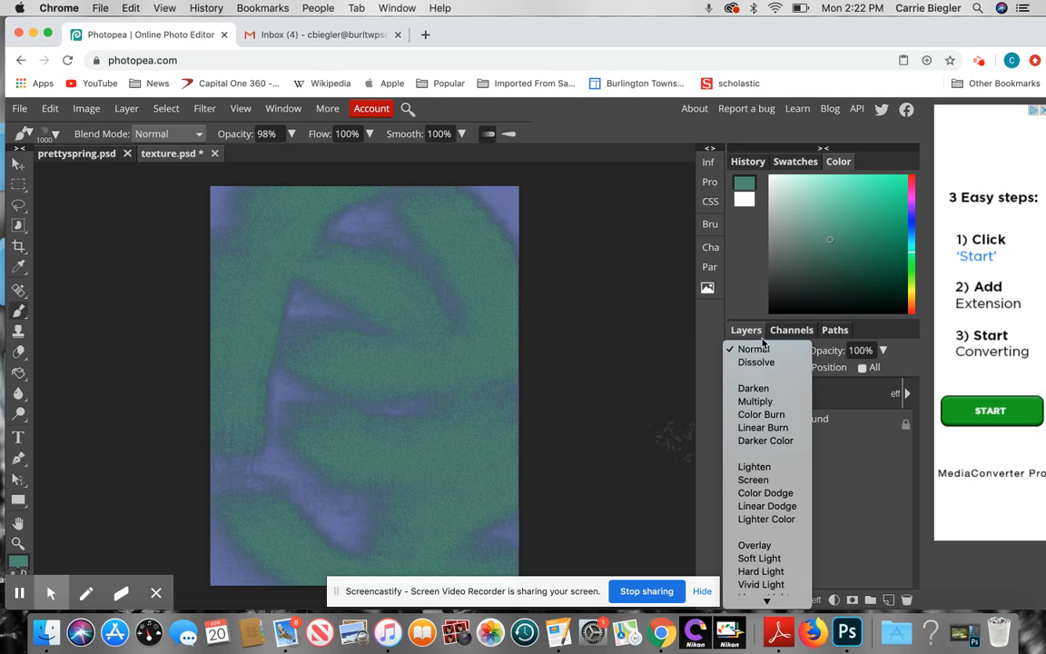
pyautogui.click(762, 345)
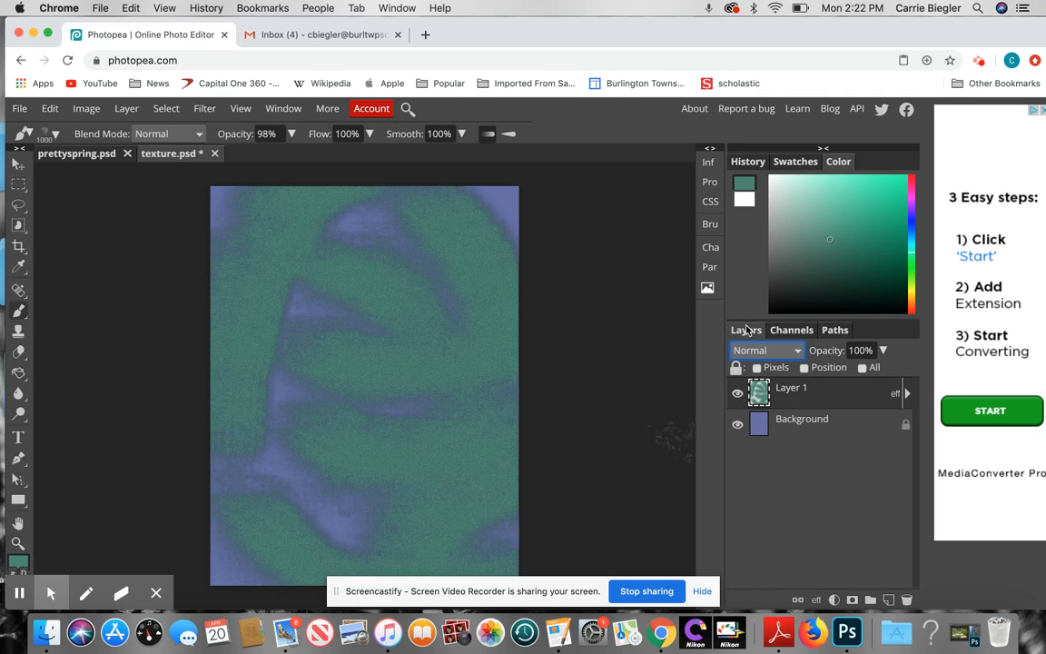
pyautogui.click(753, 347)
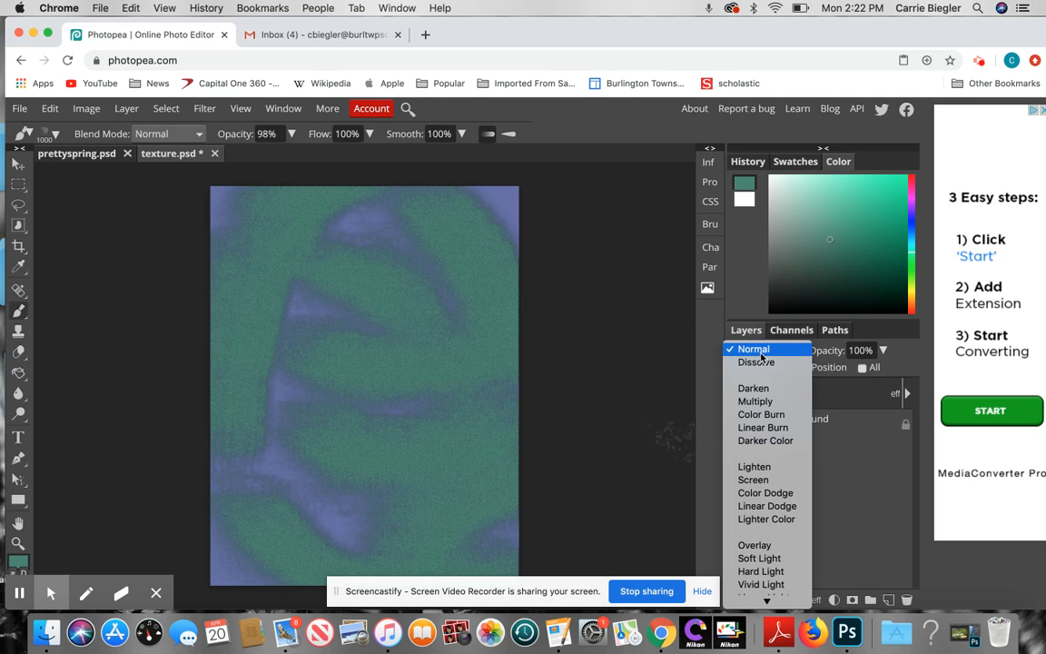
pyautogui.click(768, 493)
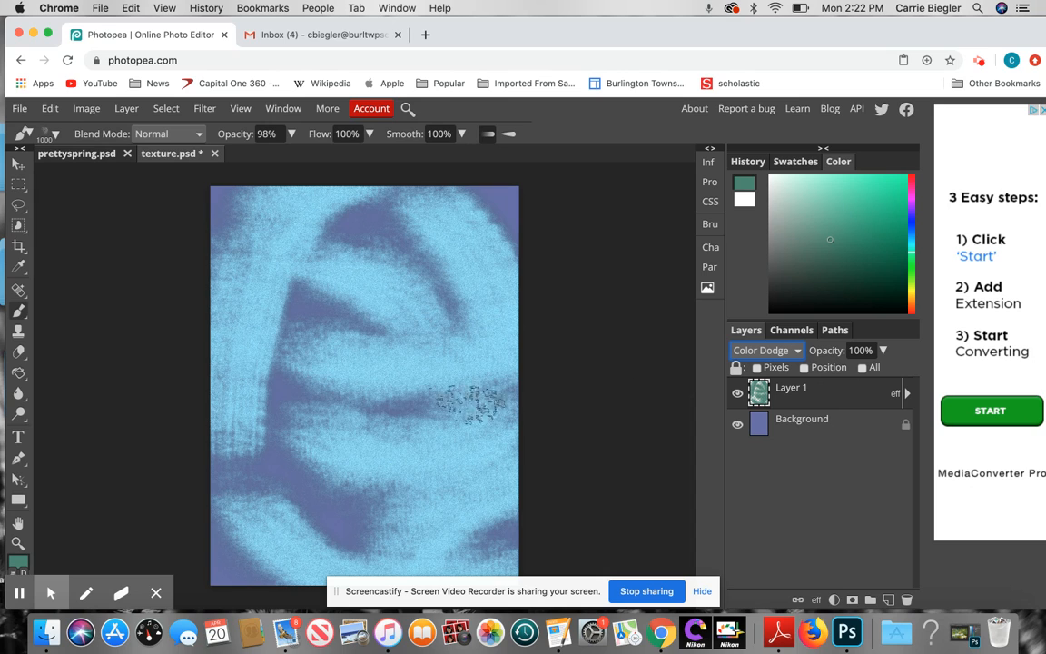
pyautogui.click(767, 349)
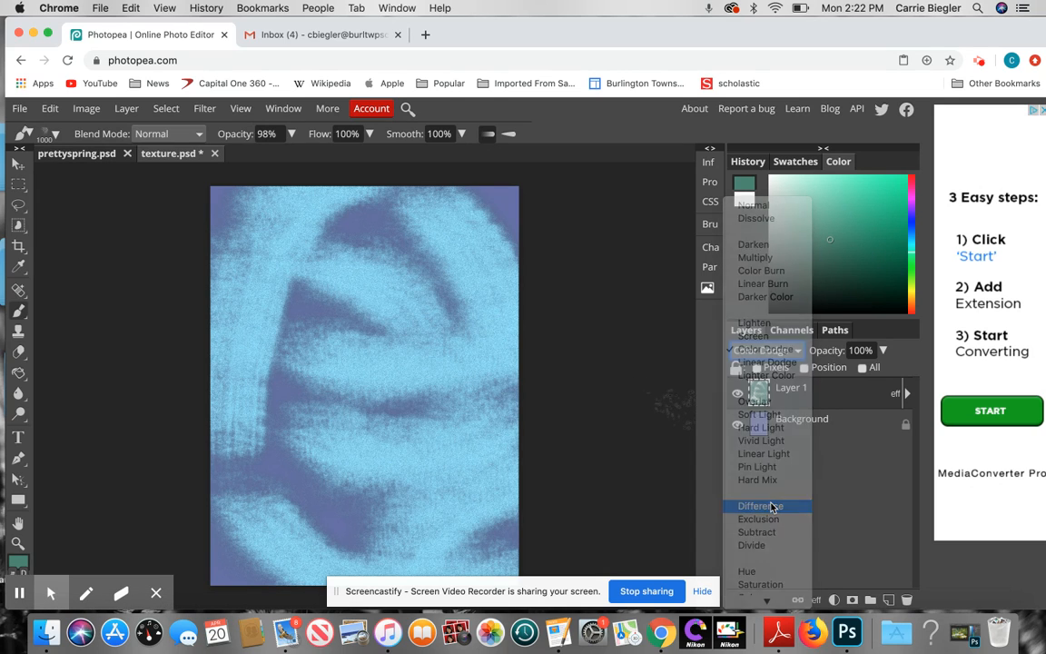
pyautogui.click(771, 506)
pyautogui.click(795, 351)
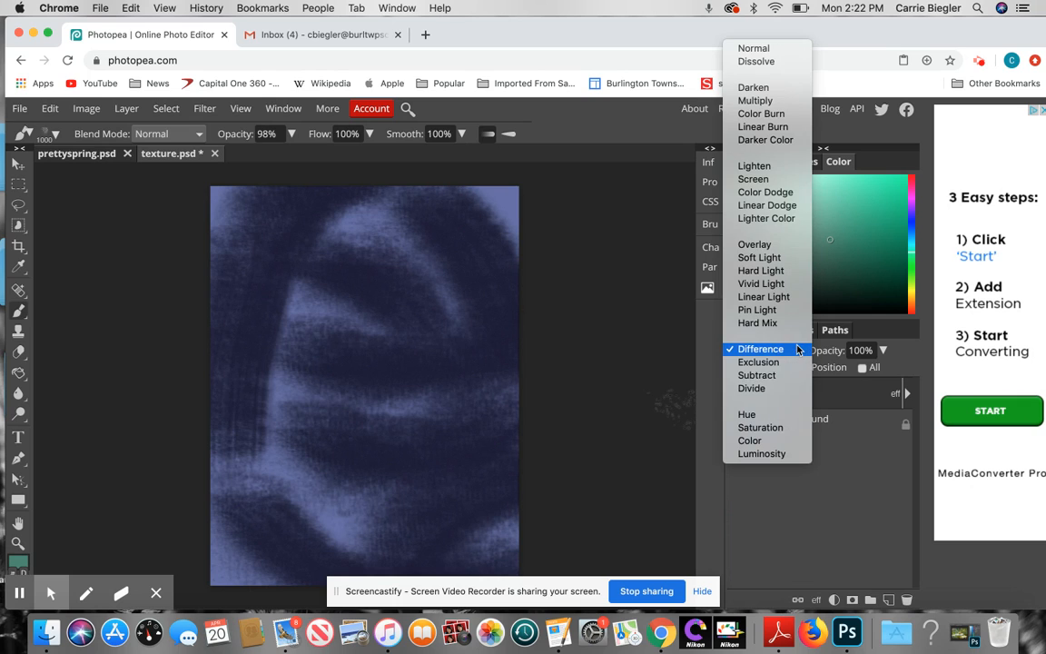
pyautogui.click(767, 166)
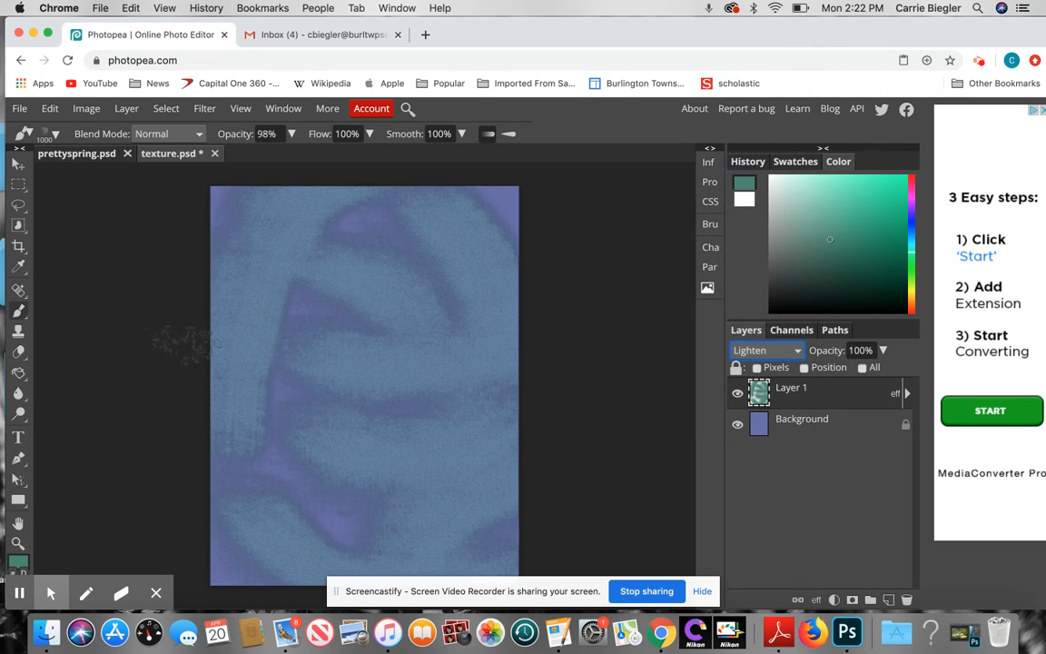
# Choose the 7 px textured brush preset and enlarge it to 993 px.
pyautogui.click(19, 310)
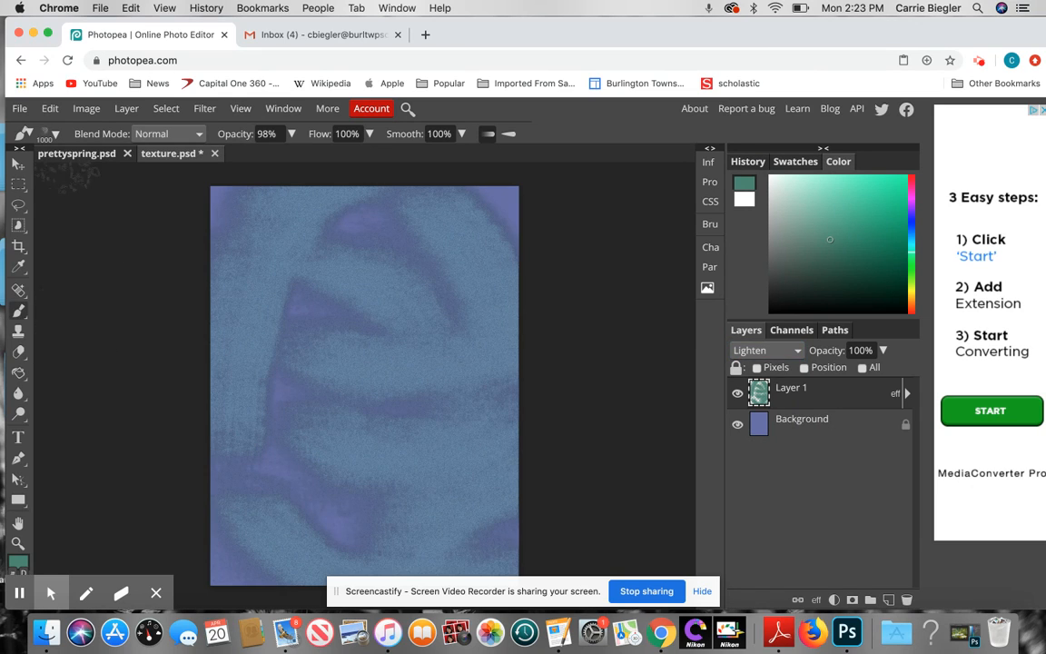
pyautogui.click(54, 134)
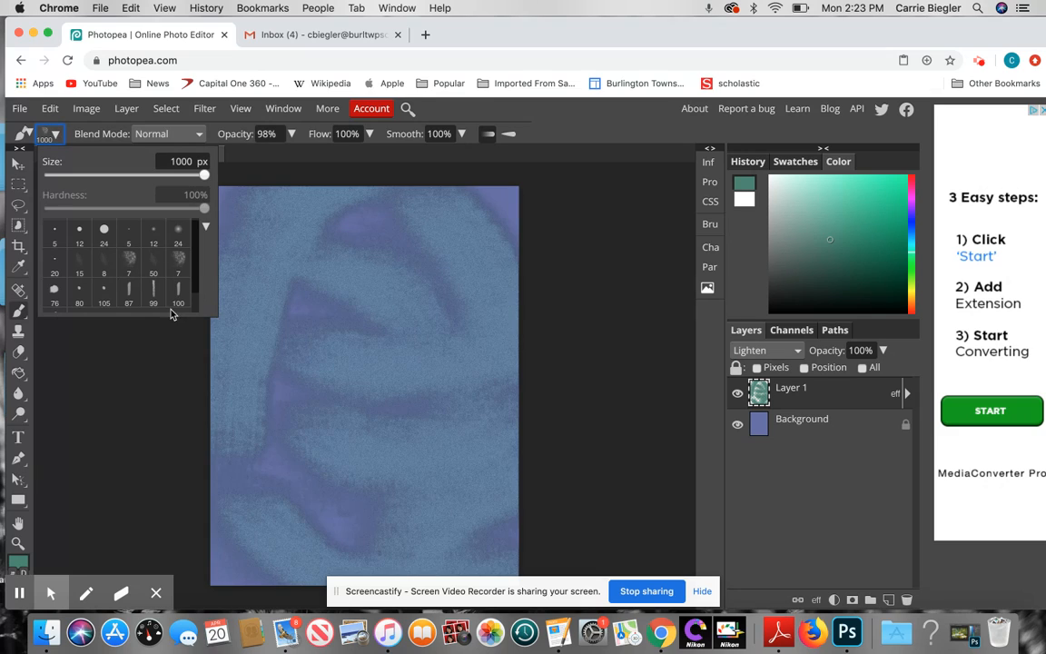
pyautogui.click(181, 260)
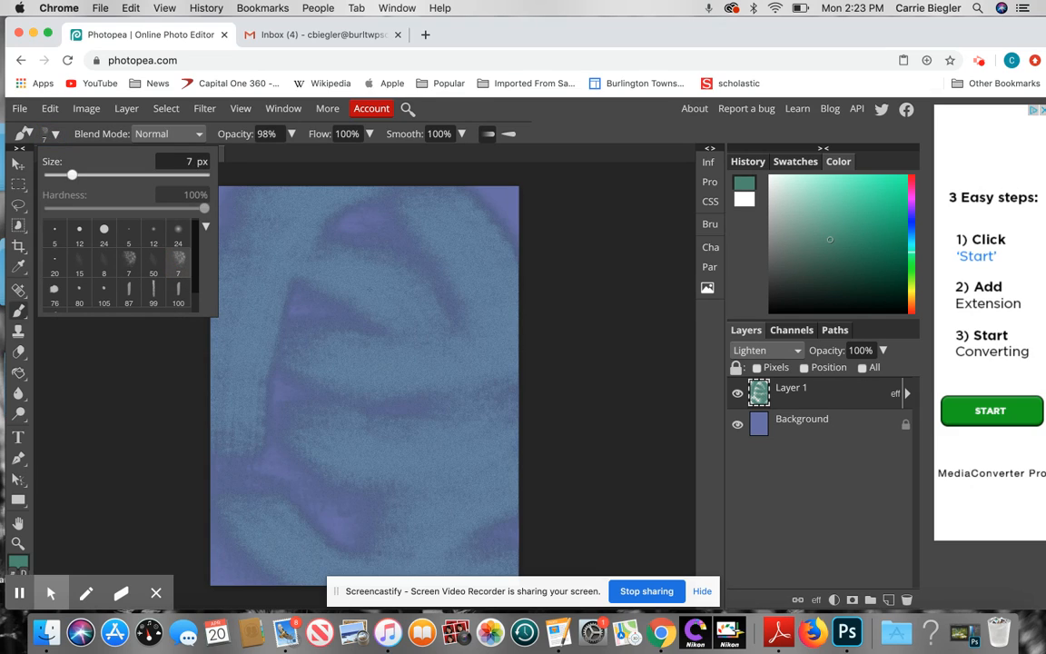
pyautogui.click(55, 133)
pyautogui.click(205, 177)
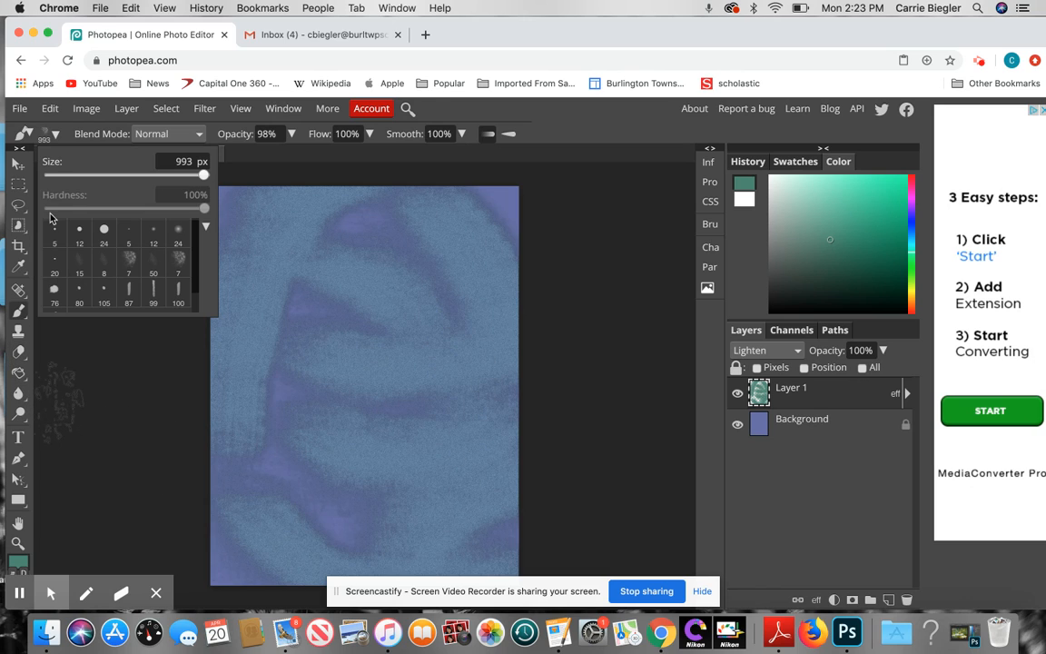
# Change the foreground color to a dark, muted blue for the textured brush.
pyautogui.click(19, 266)
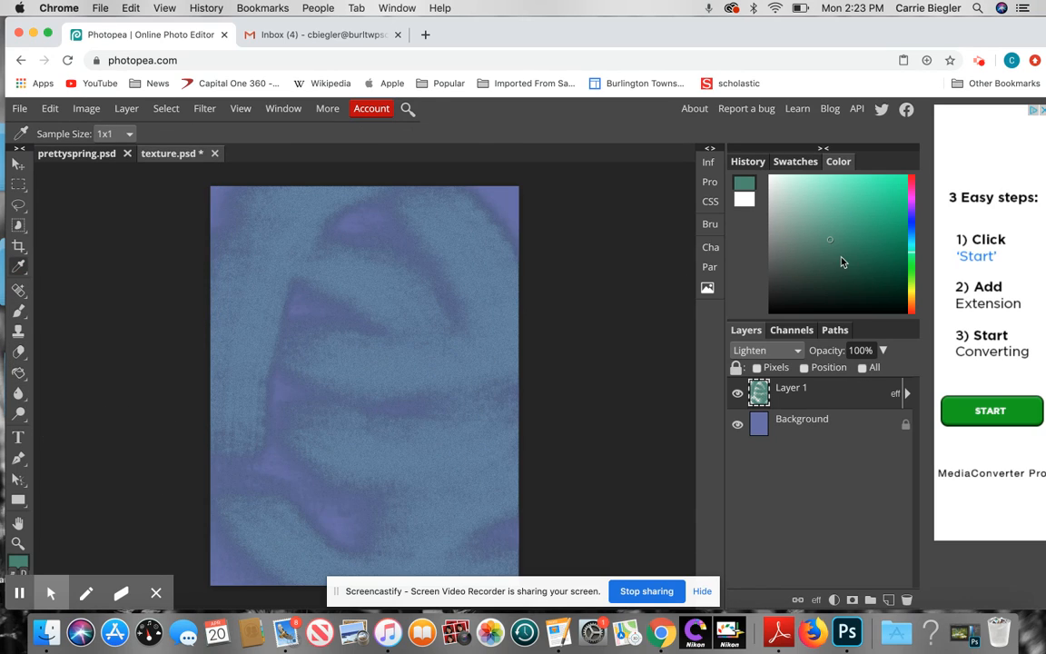
pyautogui.click(910, 225)
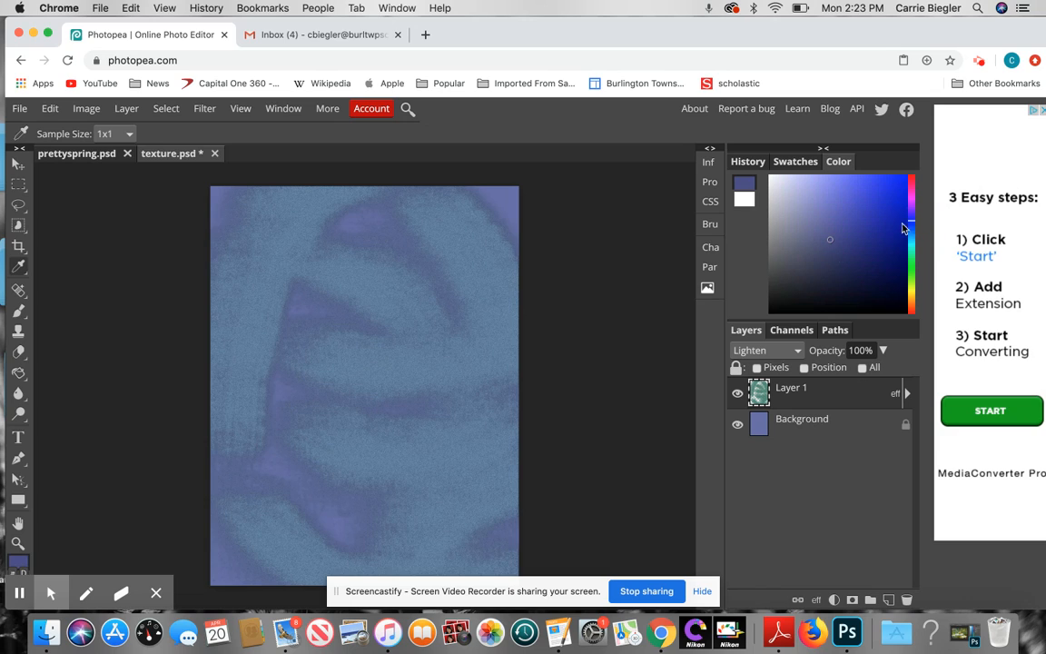
pyautogui.click(832, 274)
pyautogui.click(826, 268)
pyautogui.press('b')
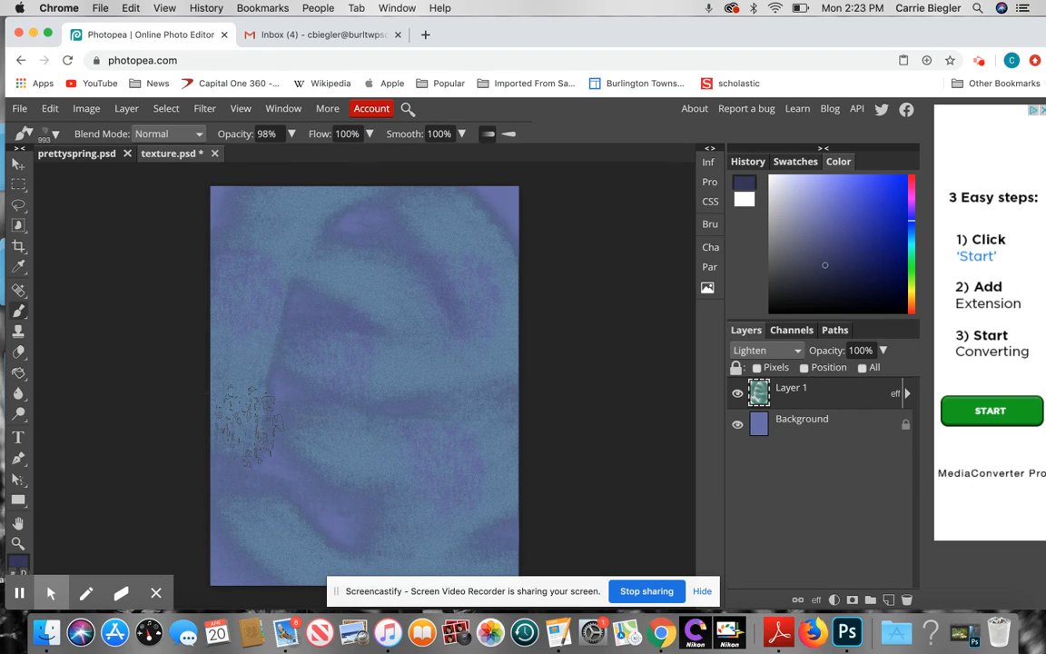
# Paint scattered dark blue textured patches over the green strokes across Layer 1.
pyautogui.click(238, 439)
pyautogui.moveTo(316, 226)
pyautogui.mouseDown()
pyautogui.moveTo(521, 386)
pyautogui.moveTo(404, 300)
pyautogui.mouseUp()
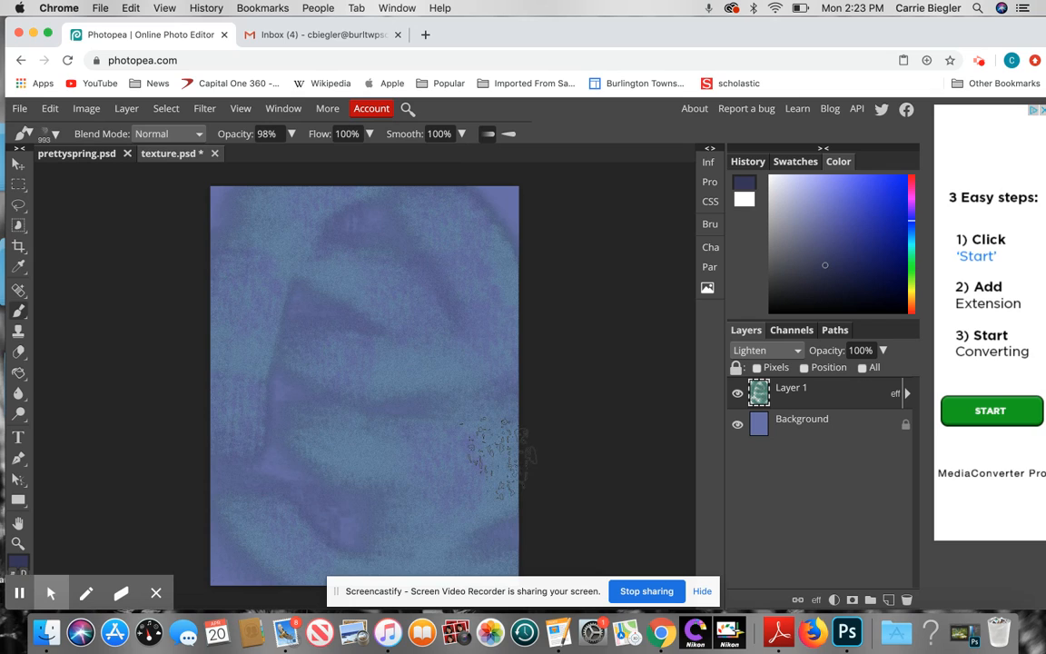
pyautogui.click(340, 469)
pyautogui.click(276, 373)
# Compare the Linear Light, Exclusion, Color and Screen blend modes on Layer 1 and settle on Dissolve.
pyautogui.click(782, 352)
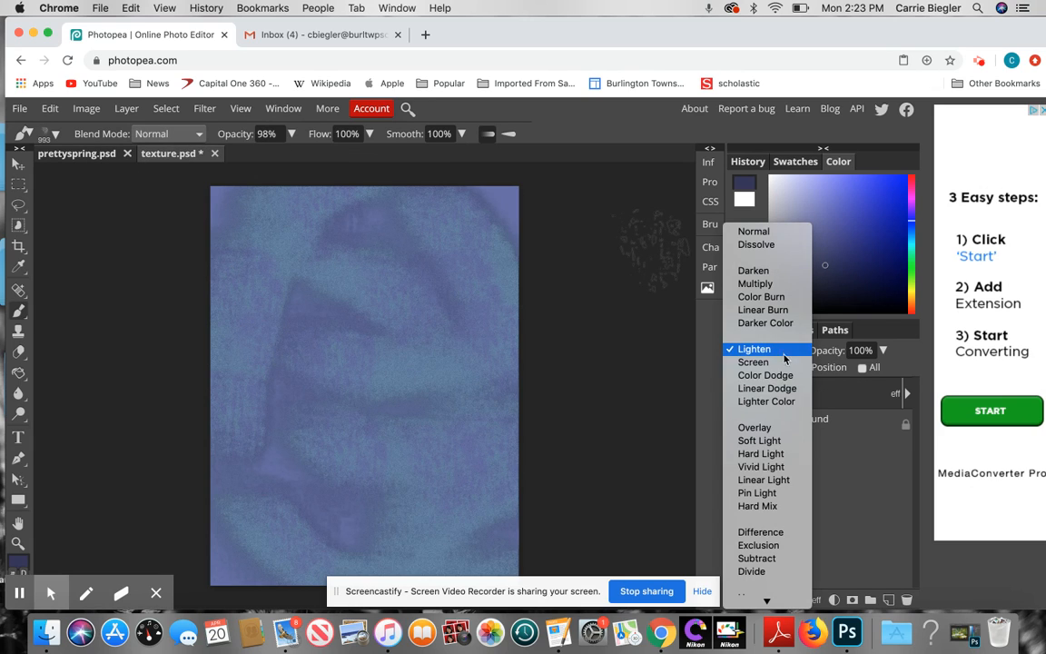
pyautogui.click(780, 480)
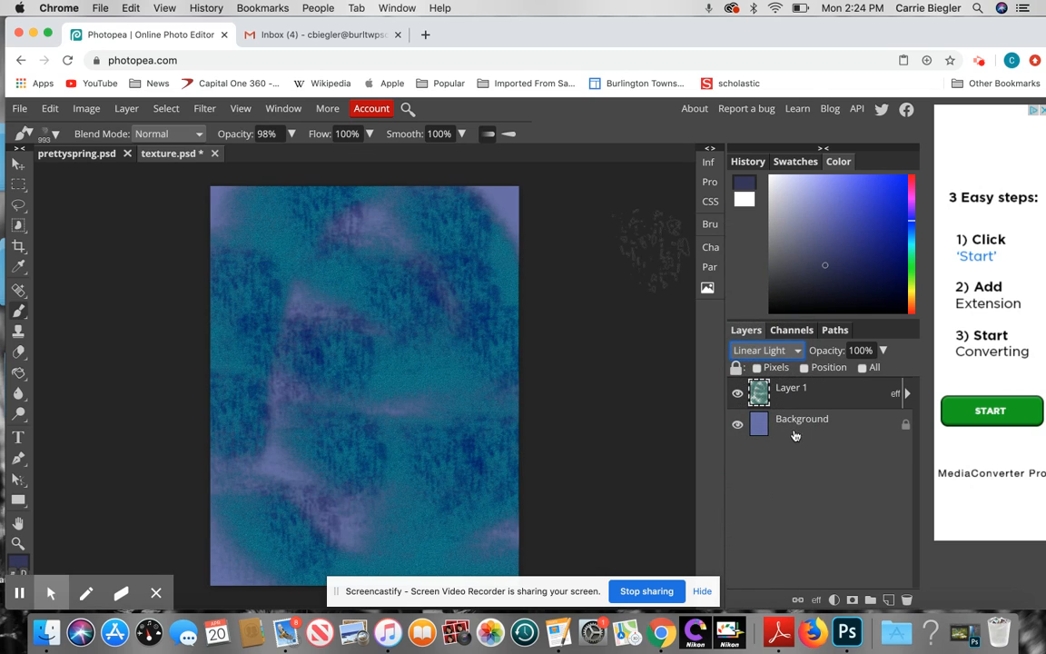
pyautogui.click(767, 350)
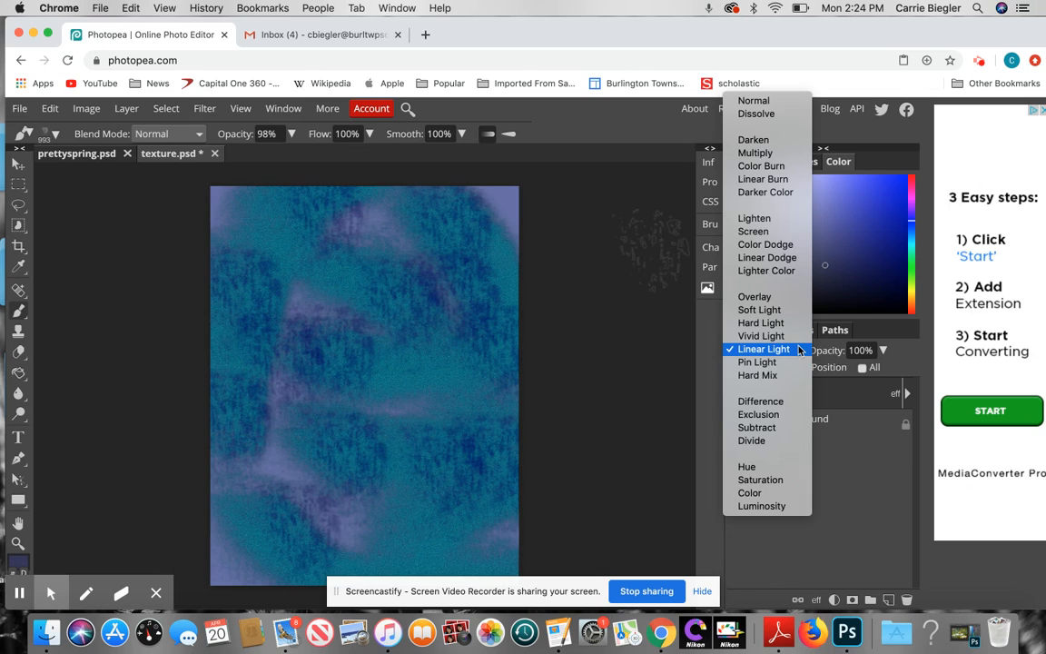
pyautogui.click(769, 414)
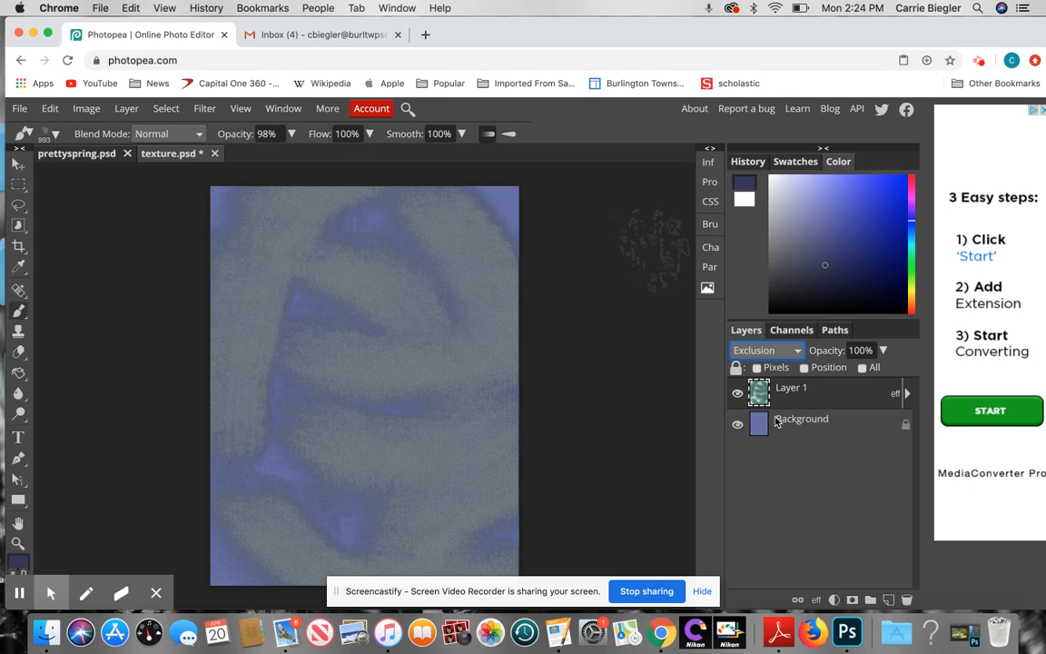
pyautogui.click(767, 351)
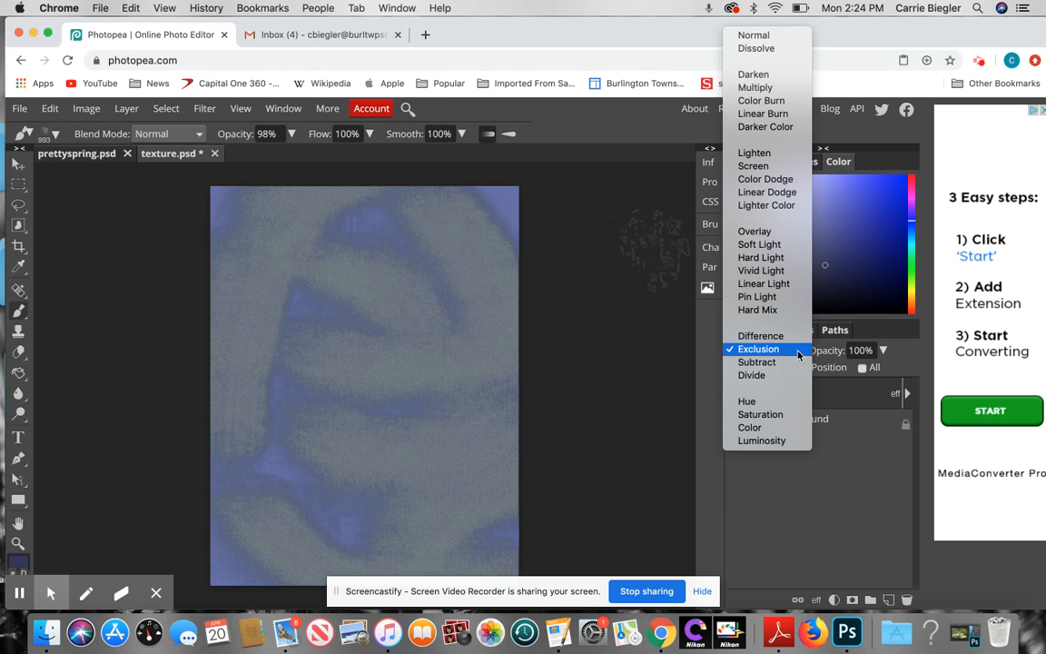
pyautogui.click(777, 432)
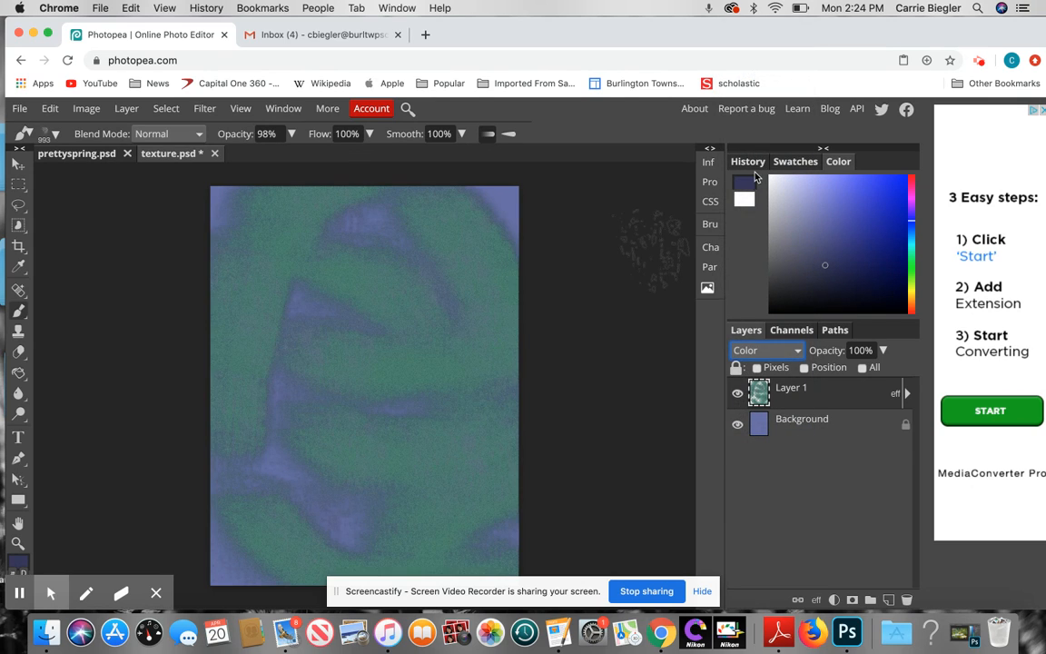
pyautogui.click(748, 358)
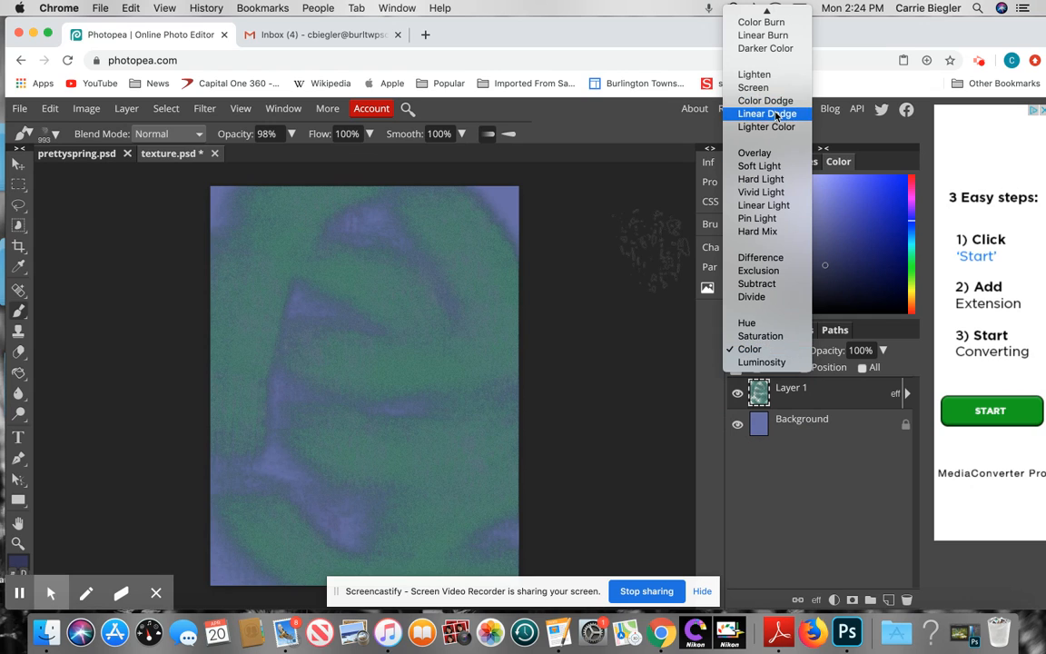
pyautogui.click(759, 88)
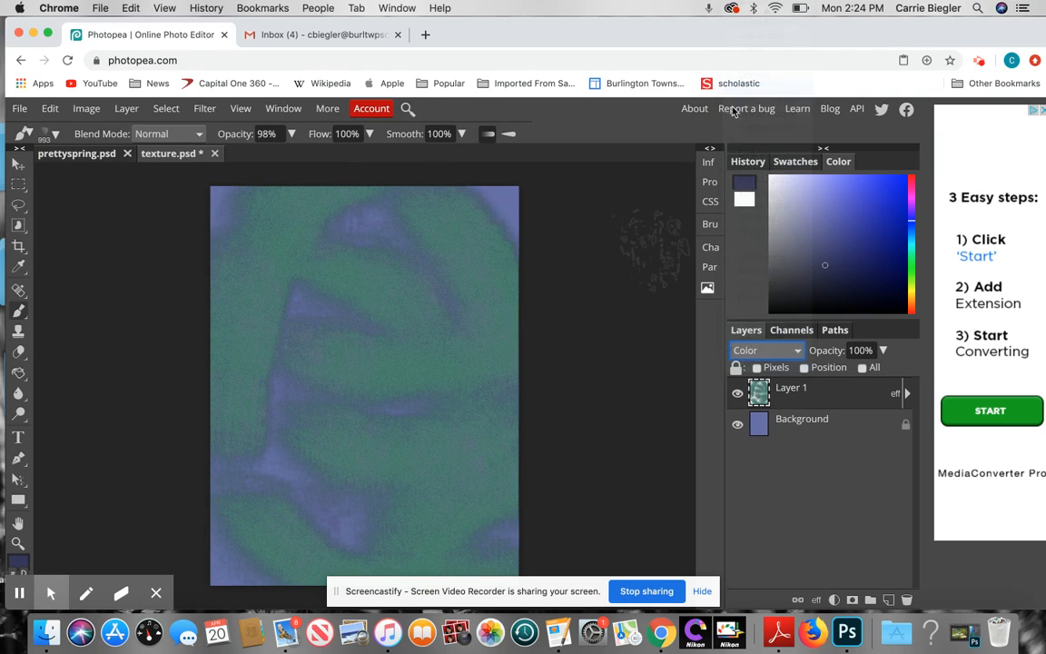
pyautogui.click(763, 351)
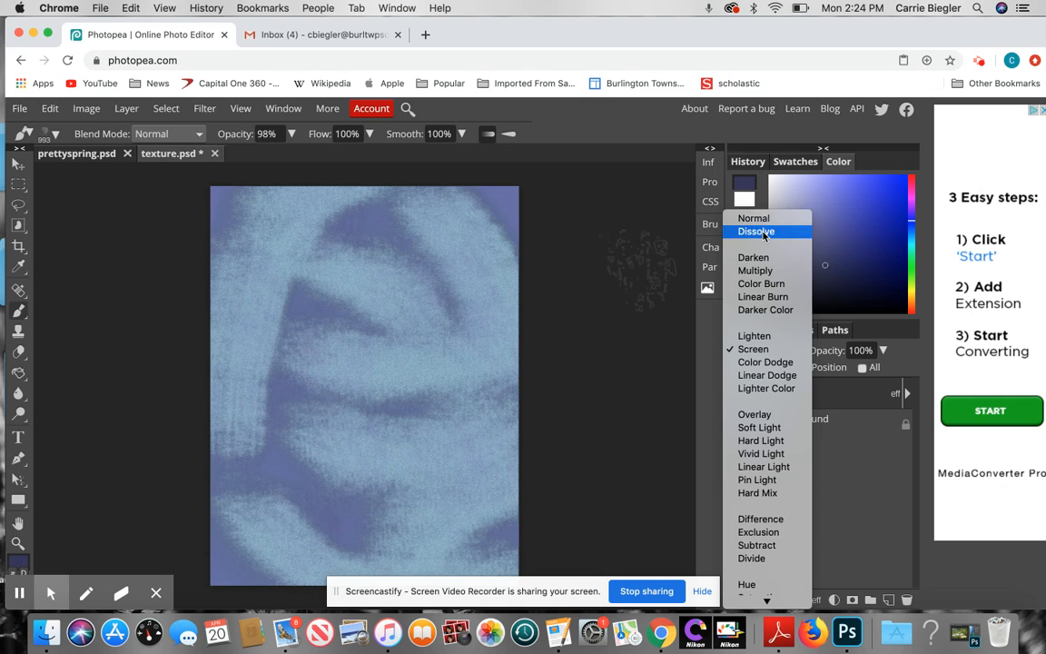
pyautogui.click(762, 233)
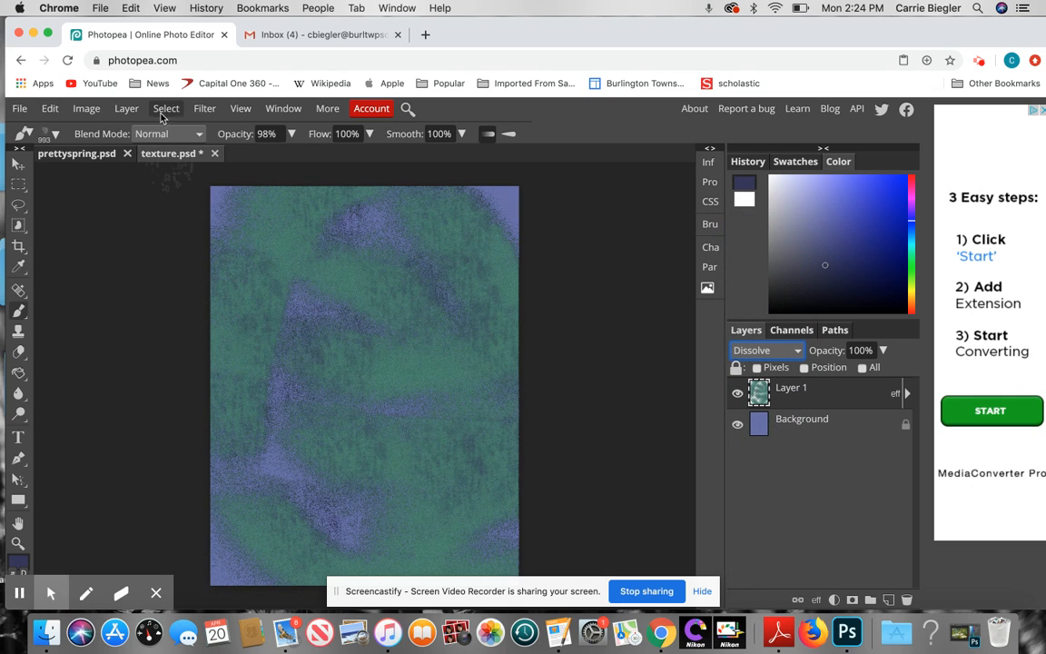
# Try a Stroke layer style with a Gradient fill type on Layer 1.
pyautogui.click(128, 108)
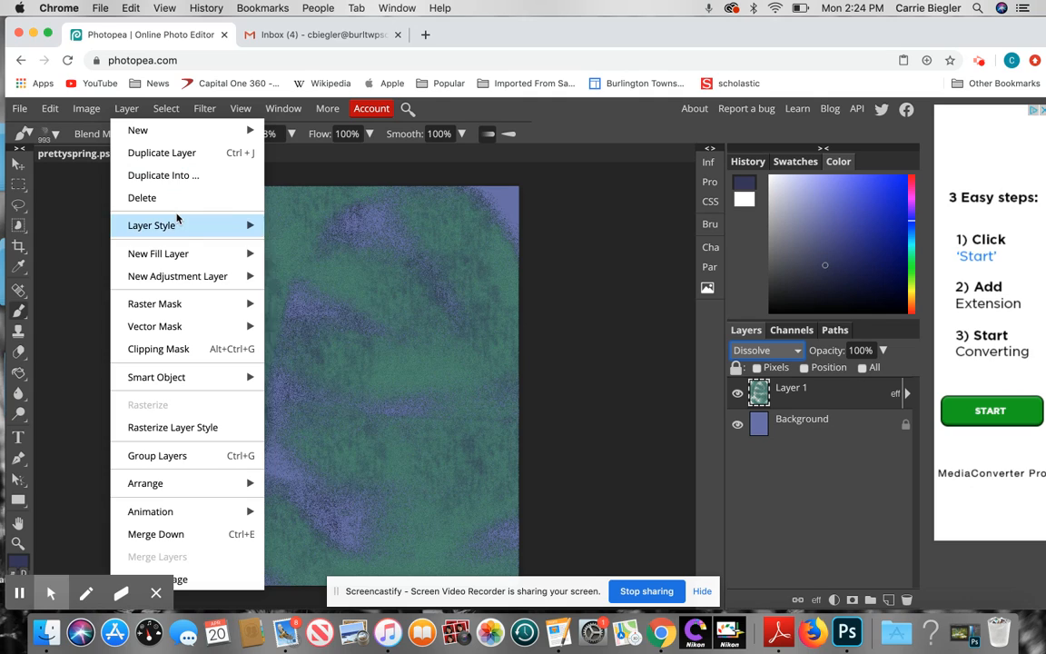
pyautogui.moveTo(167, 221)
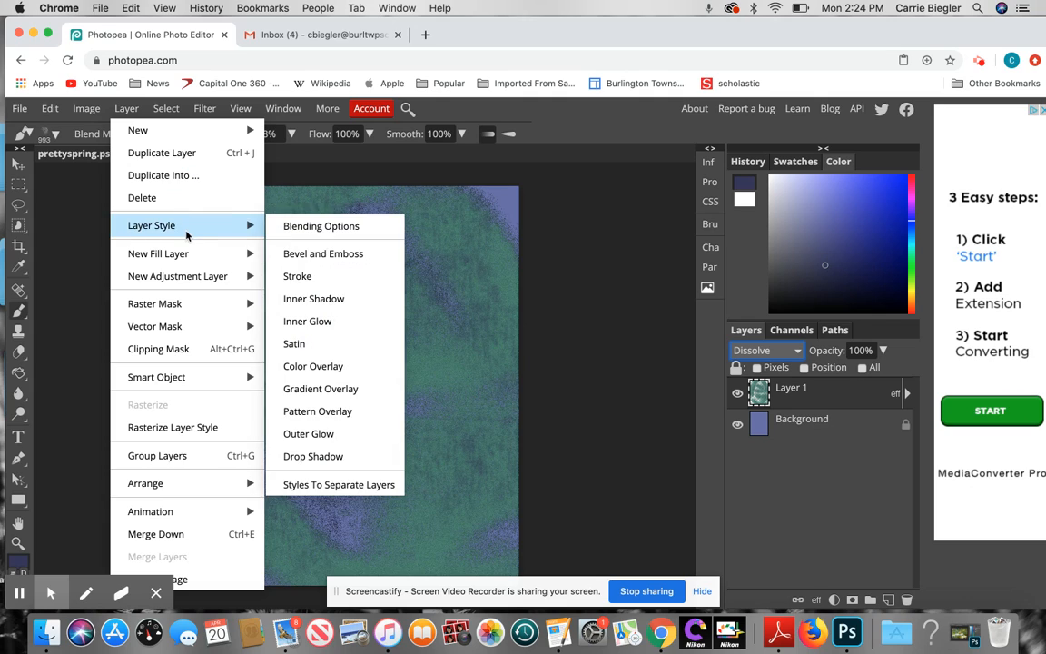
pyautogui.click(341, 284)
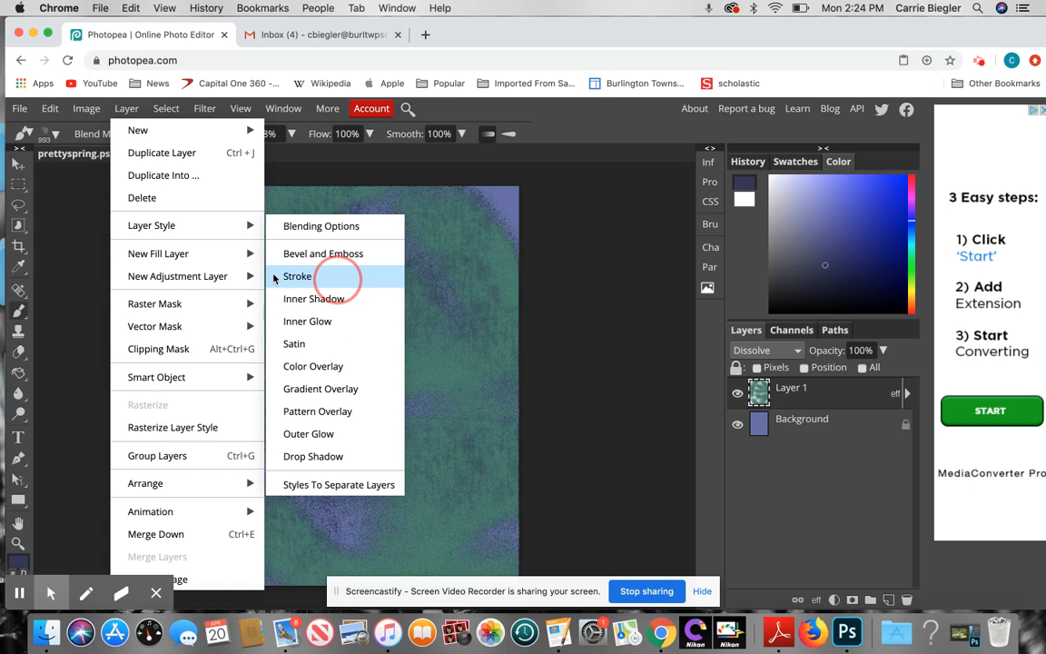
pyautogui.click(277, 276)
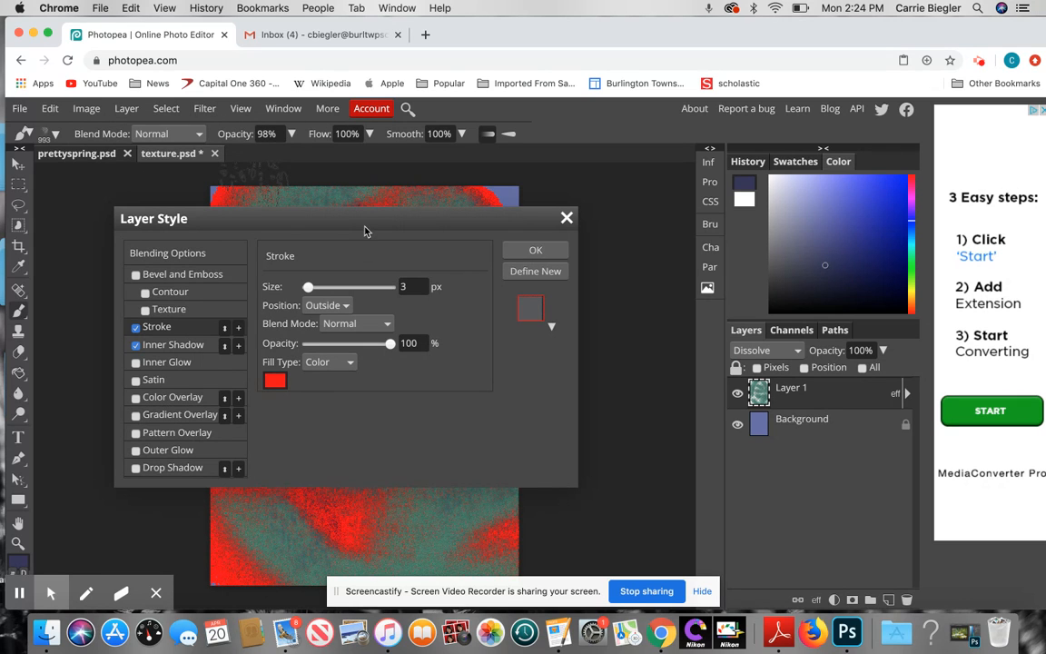
pyautogui.moveTo(468, 221); pyautogui.dragTo(511, 227)
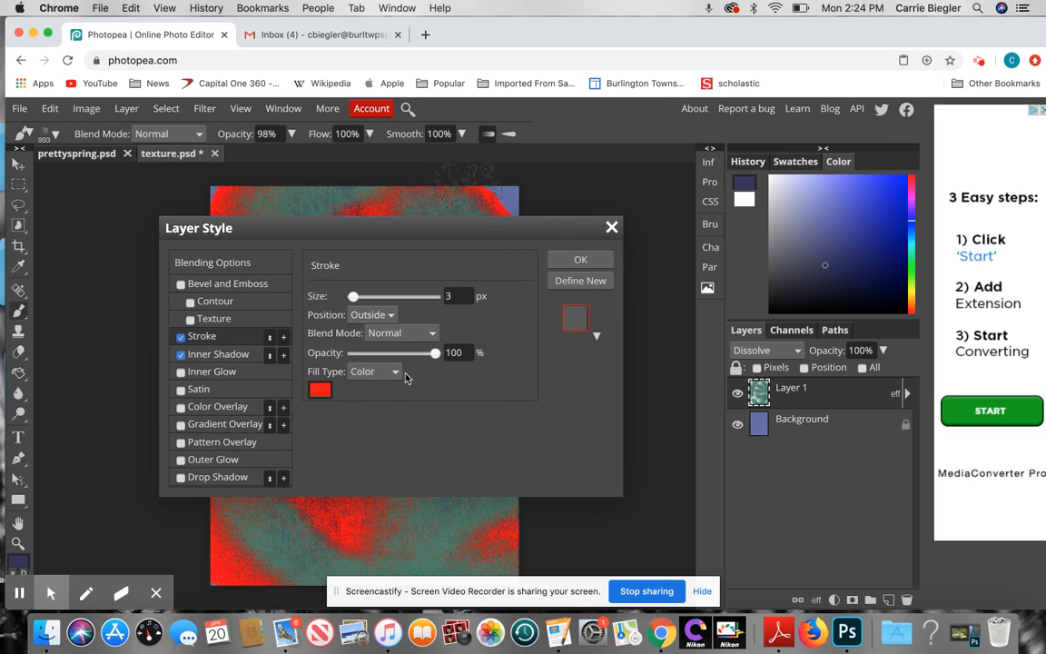
pyautogui.click(390, 371)
pyautogui.click(393, 383)
pyautogui.click(367, 373)
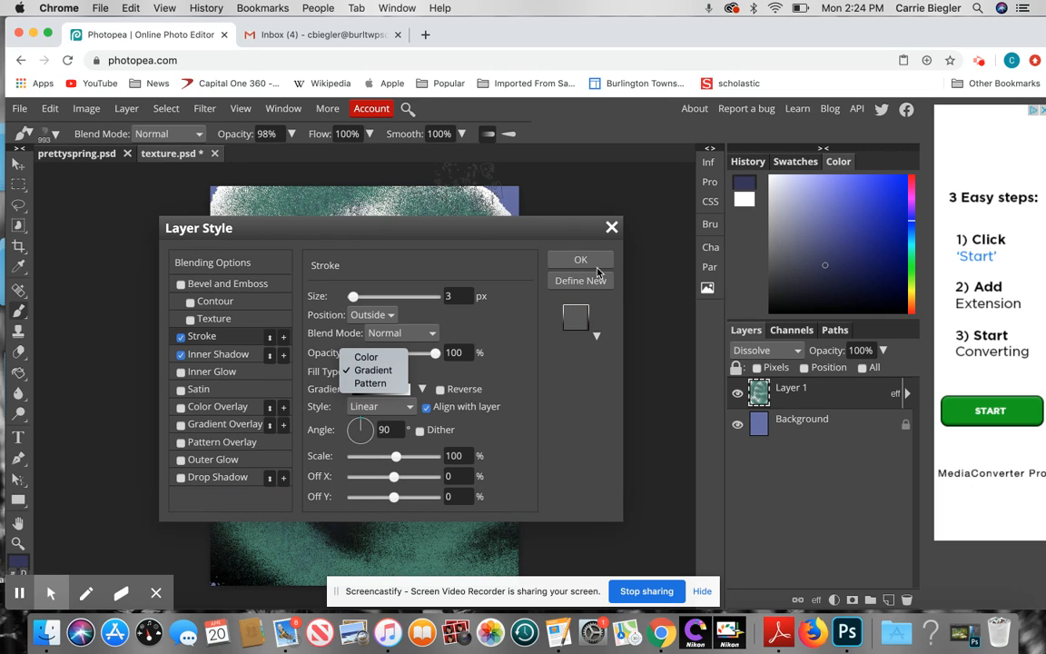
pyautogui.click(539, 243)
pyautogui.click(580, 260)
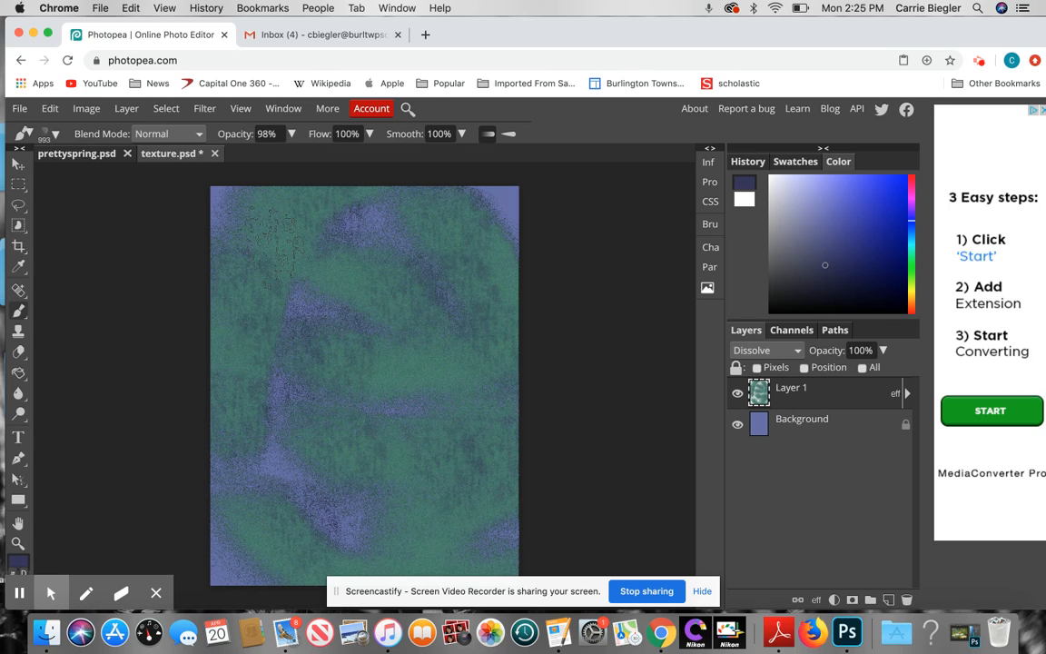
# Darken the foreground color to a deep navy and paint textured patches over the green areas of Layer 1.
pyautogui.click(861, 290)
pyautogui.click(415, 385)
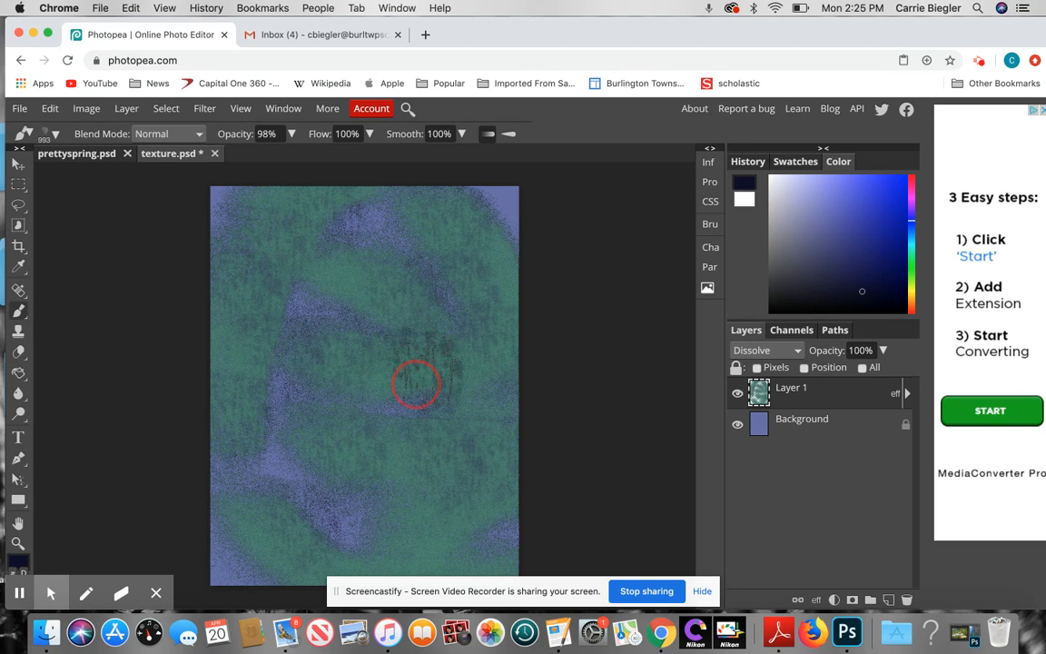
pyautogui.click(420, 542)
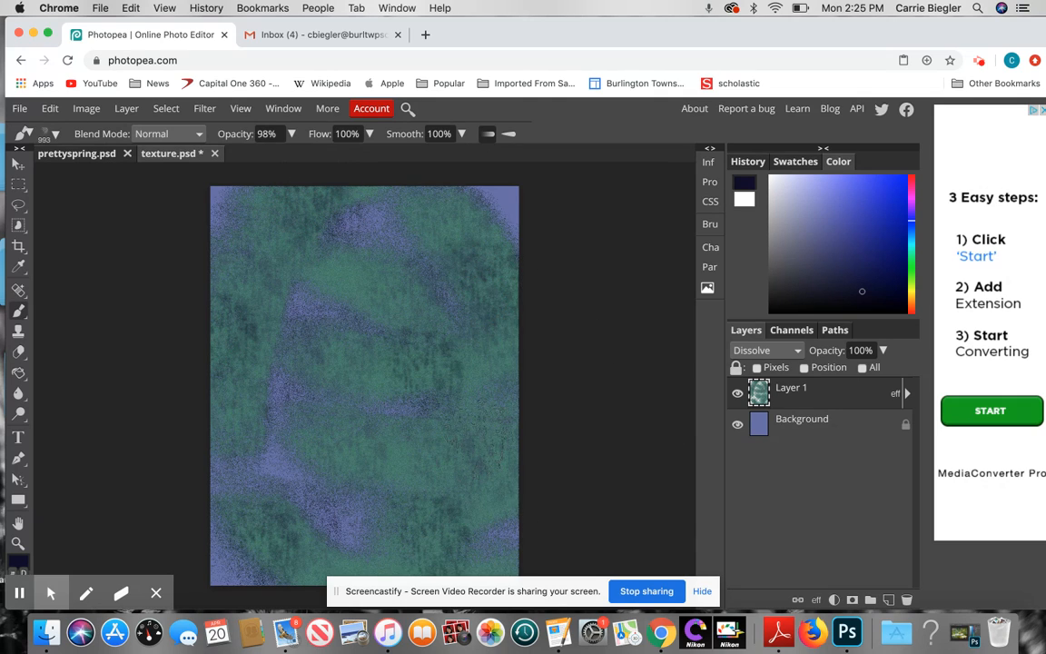
pyautogui.click(446, 370)
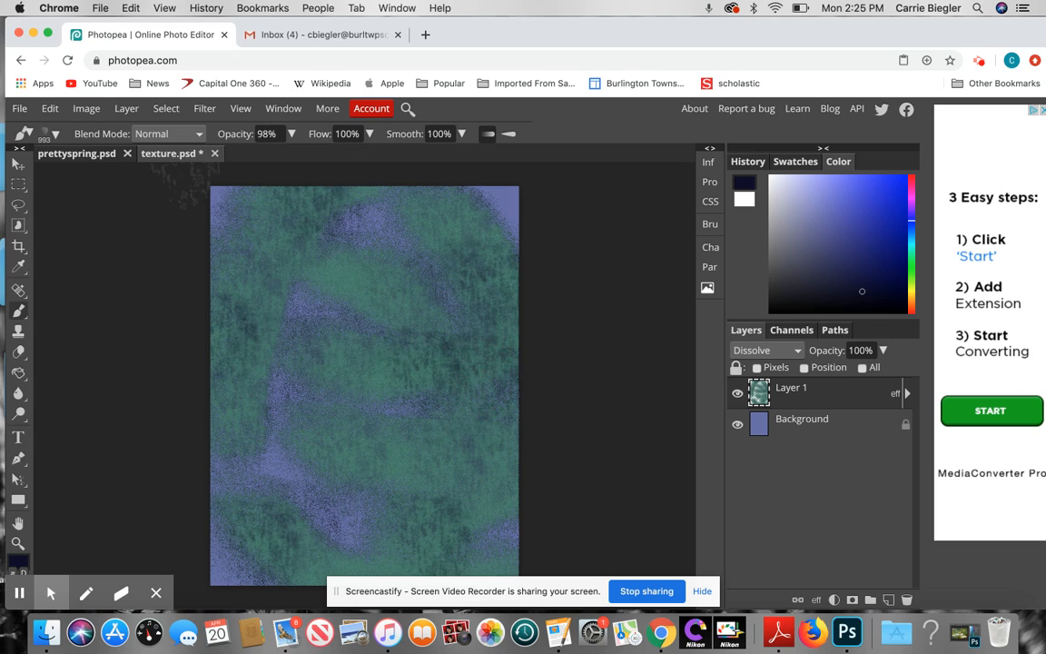
# In prettyspring.psd, add a new layer and paint deep navy textured strokes across the background around the blossoms.
pyautogui.click(147, 151)
pyautogui.click(86, 154)
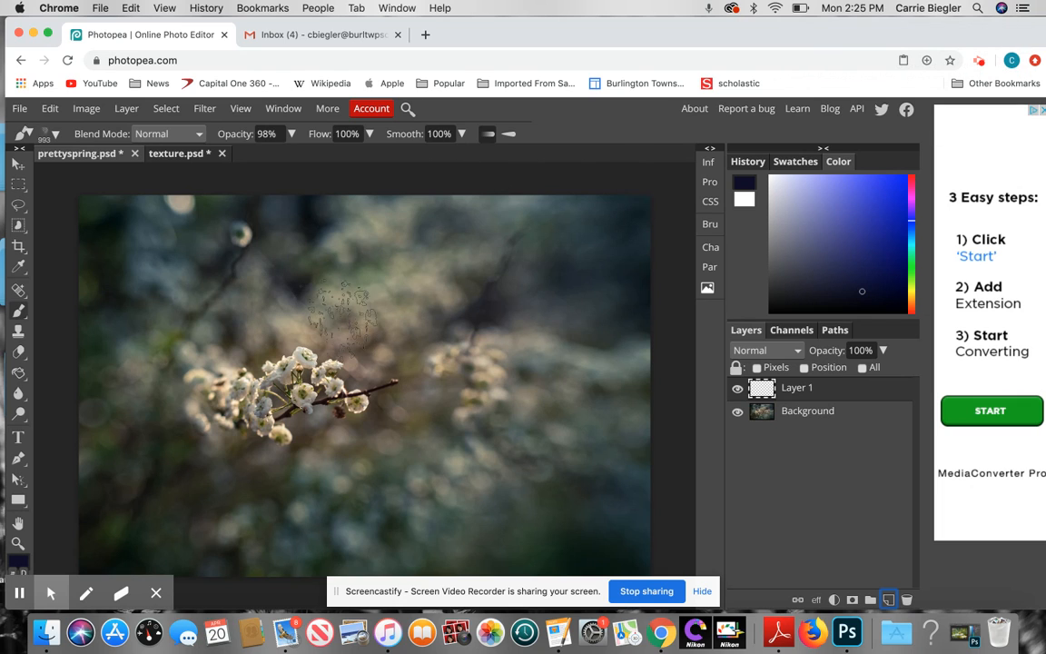
pyautogui.click(365, 310)
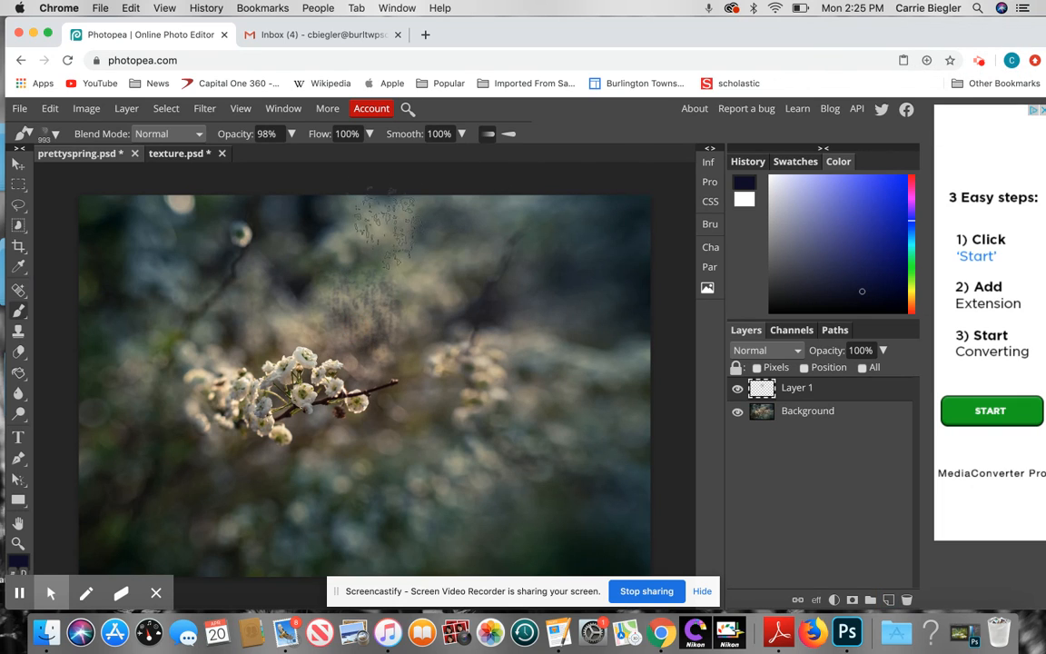
pyautogui.click(376, 247)
pyautogui.click(482, 259)
pyautogui.click(439, 228)
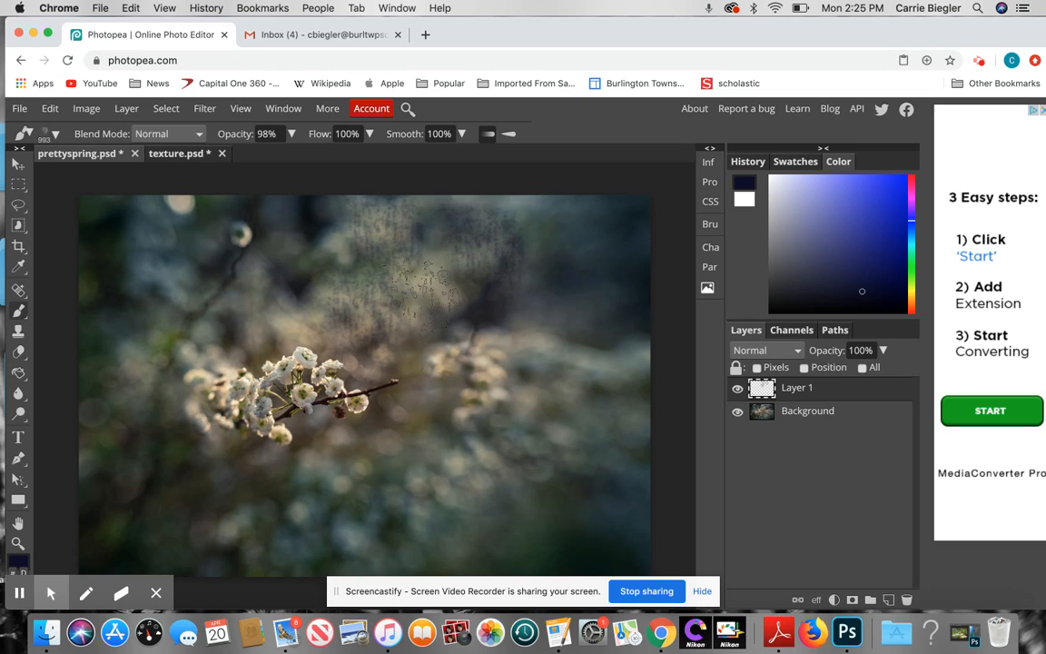
pyautogui.click(415, 295)
pyautogui.click(136, 388)
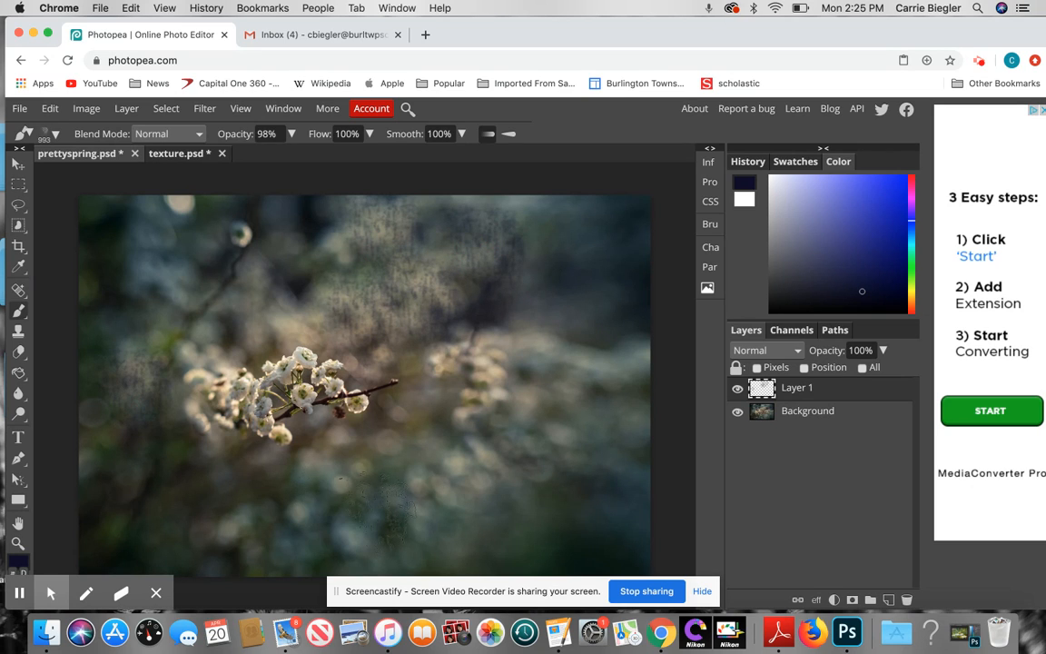
pyautogui.click(327, 474)
pyautogui.click(537, 348)
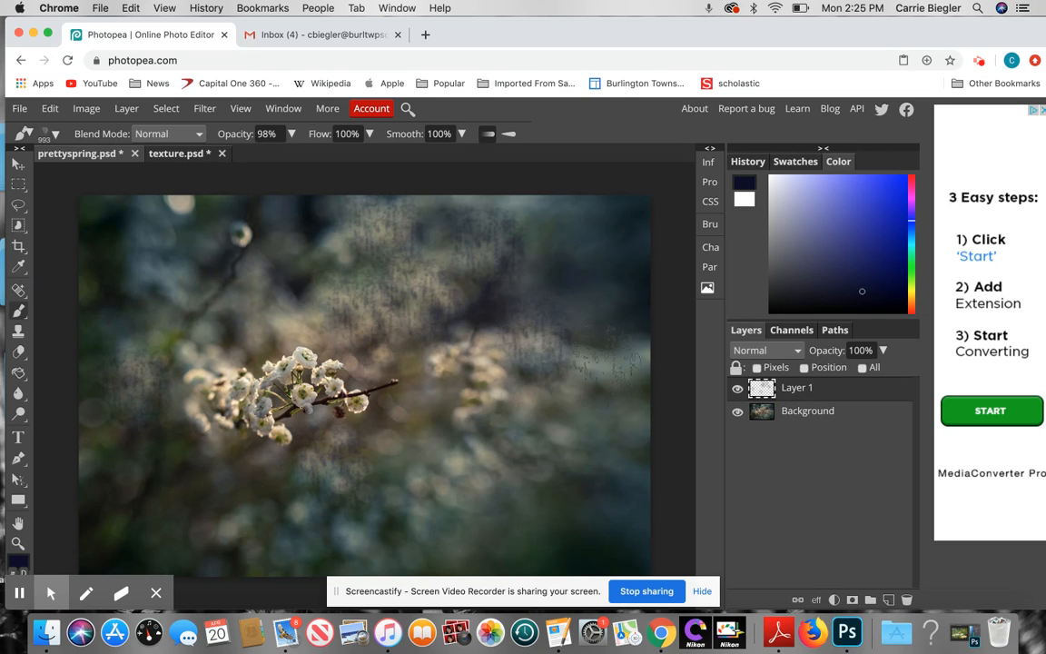
pyautogui.click(551, 328)
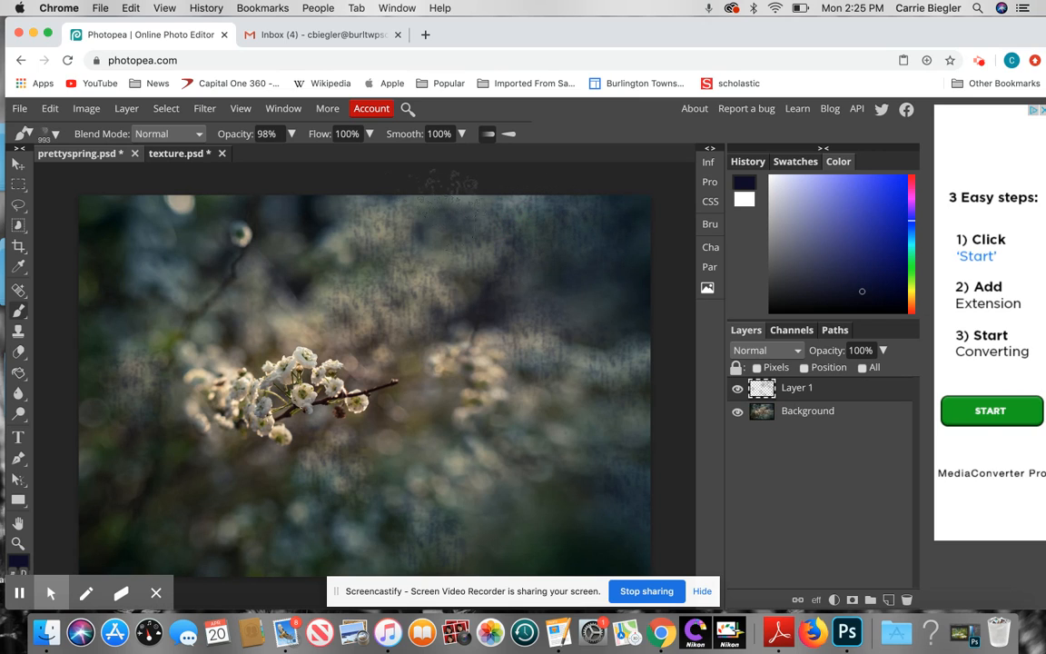
pyautogui.click(224, 227)
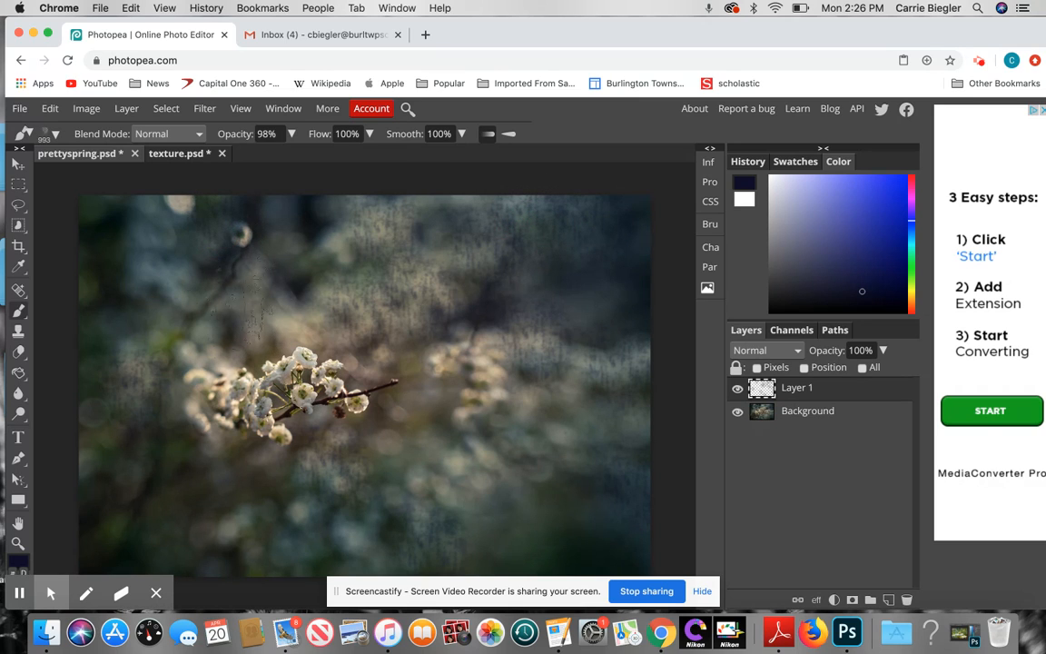
pyautogui.click(296, 232)
pyautogui.click(261, 539)
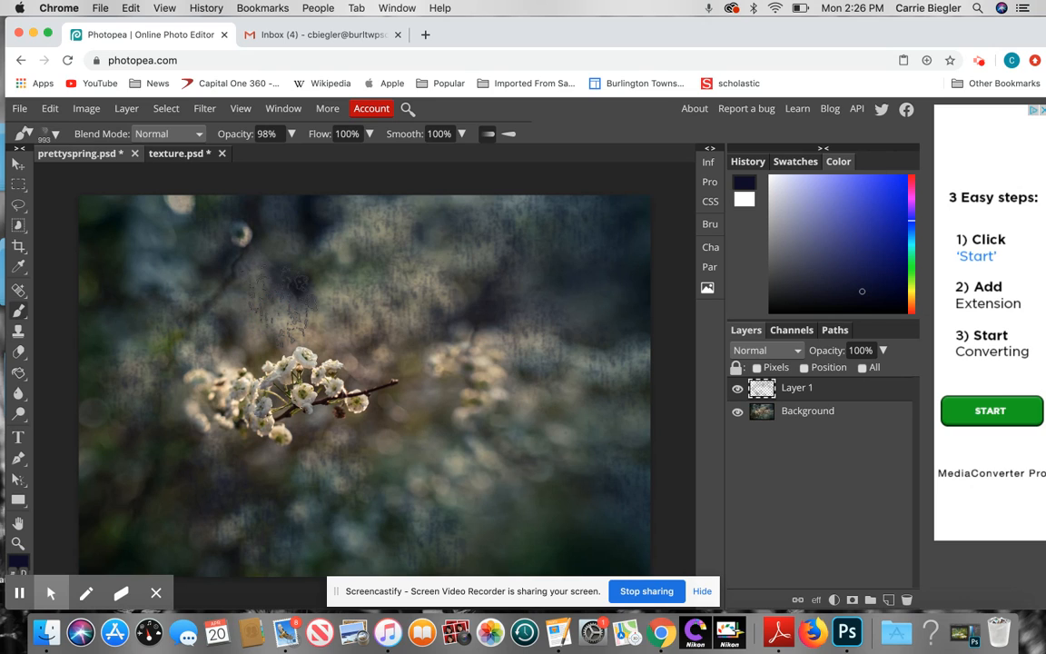
# Add another layer above Layer 1 and change the foreground color to a dark, muted green.
pyautogui.click(888, 599)
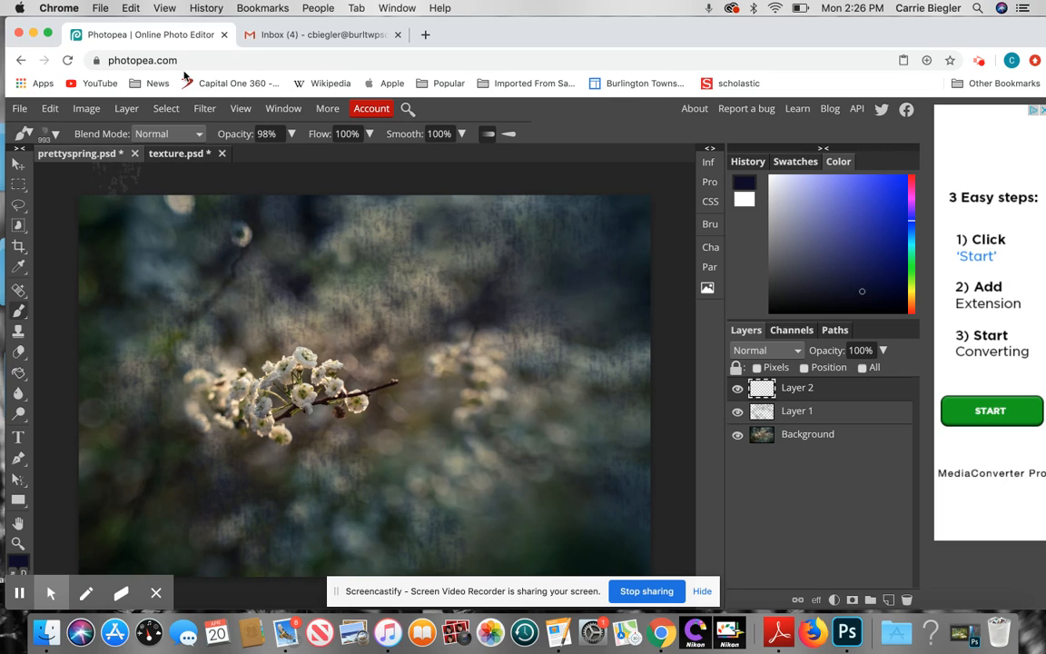
pyautogui.click(18, 266)
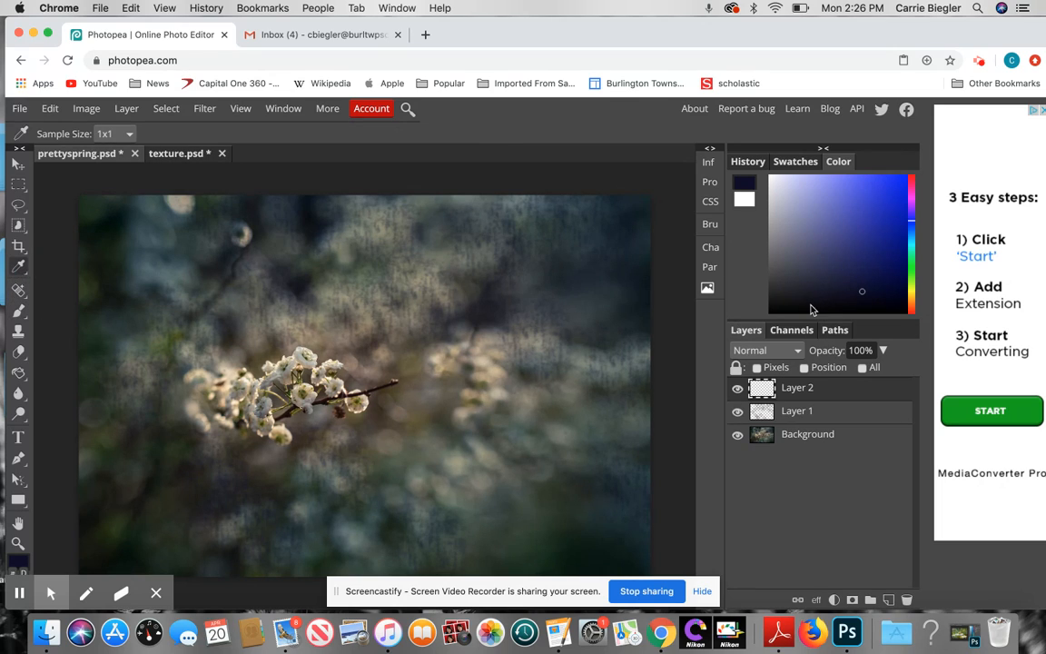
pyautogui.click(909, 259)
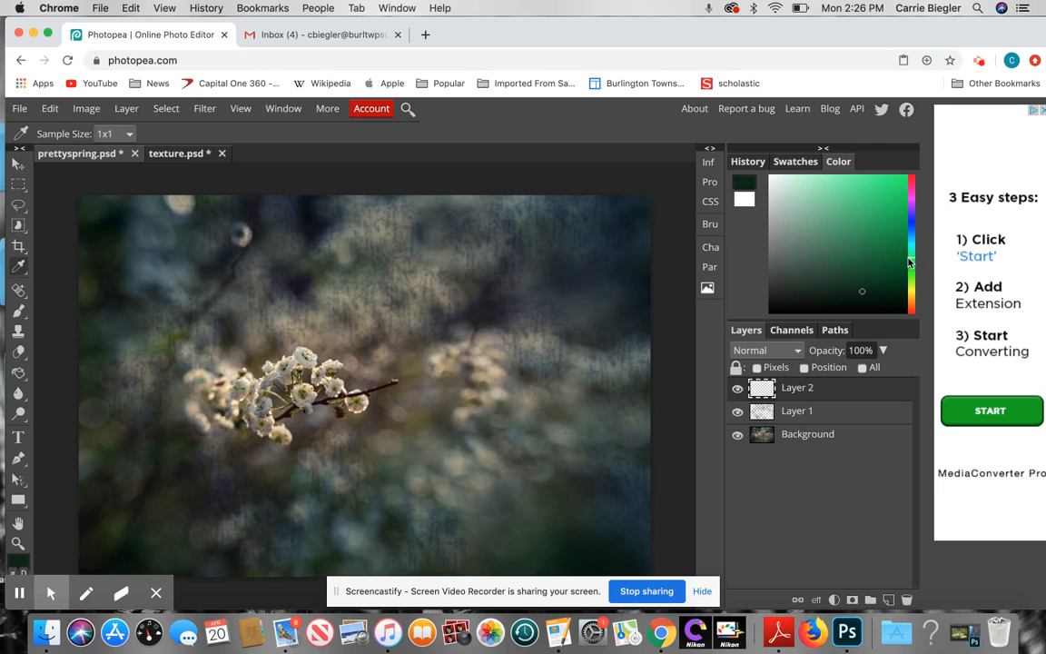
pyautogui.click(859, 264)
pyautogui.click(835, 288)
pyautogui.click(839, 276)
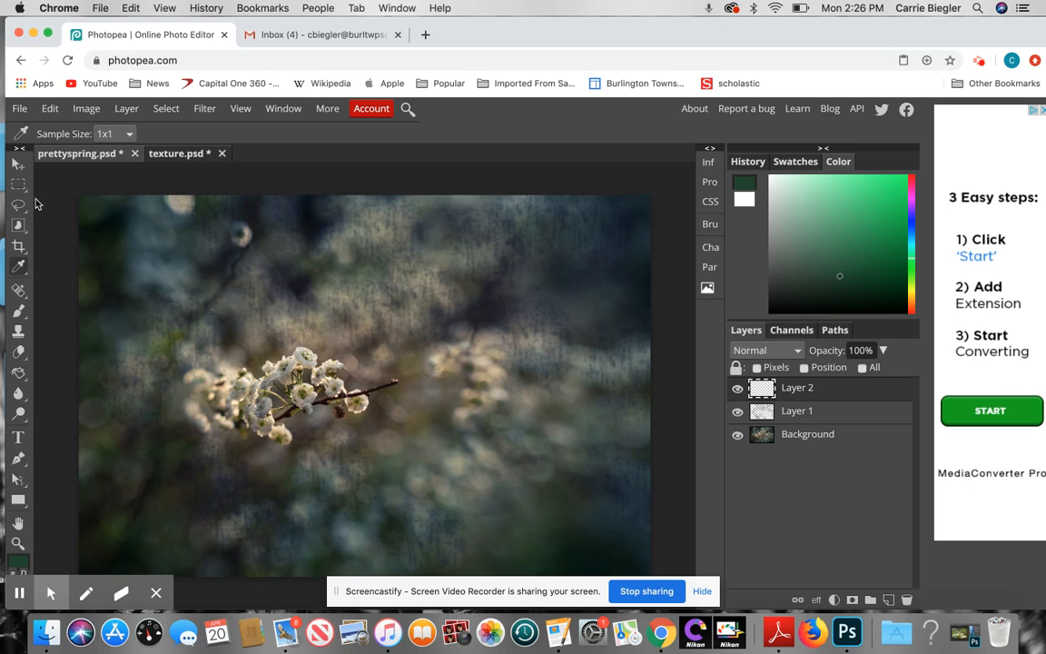
# Reactivate the Brush tool with the first 7 px textured preset and enlarge it to 980 px.
pyautogui.click(18, 309)
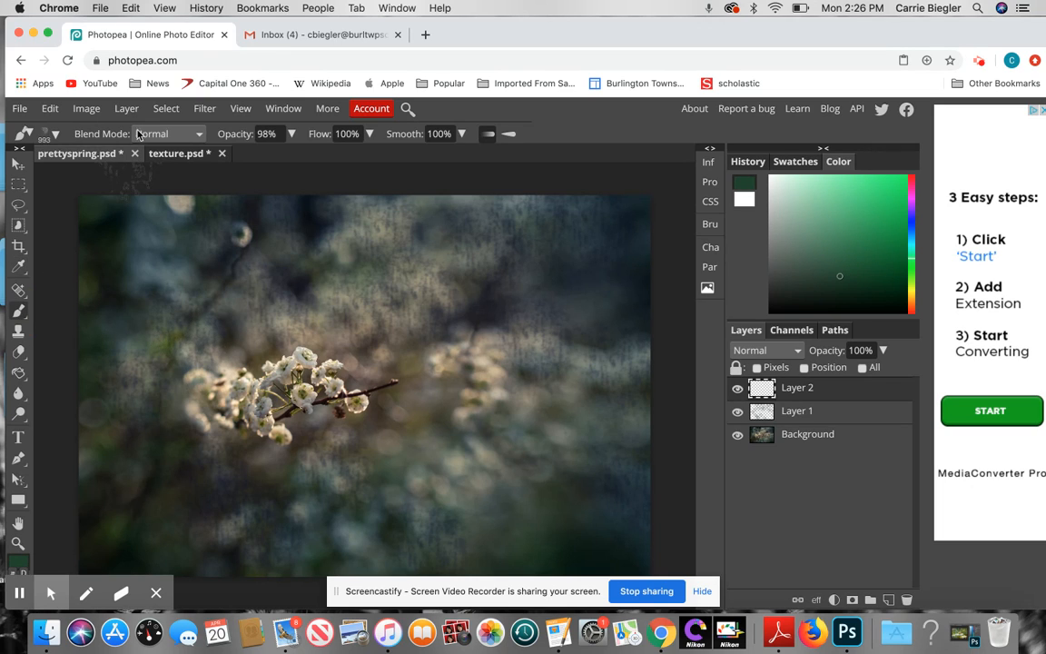
pyautogui.click(47, 133)
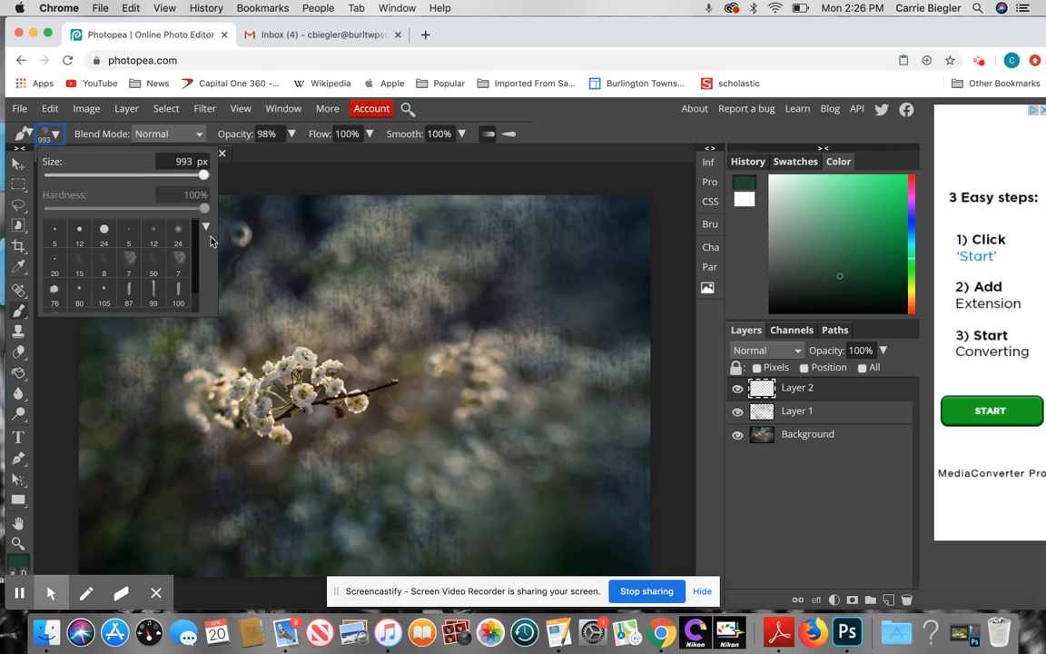
pyautogui.click(129, 260)
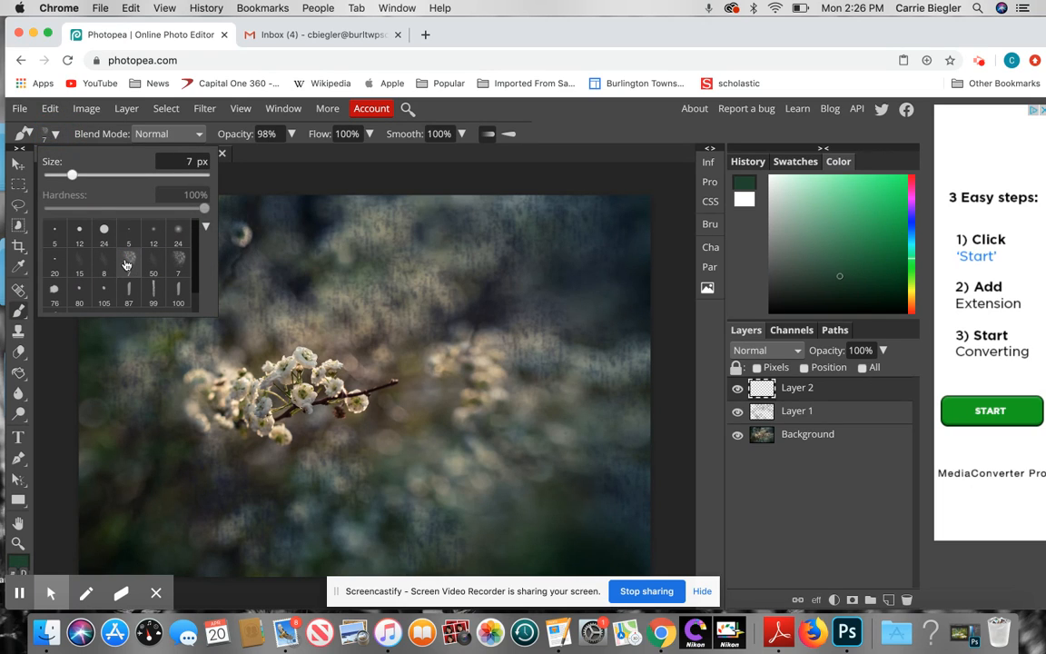
pyautogui.click(202, 175)
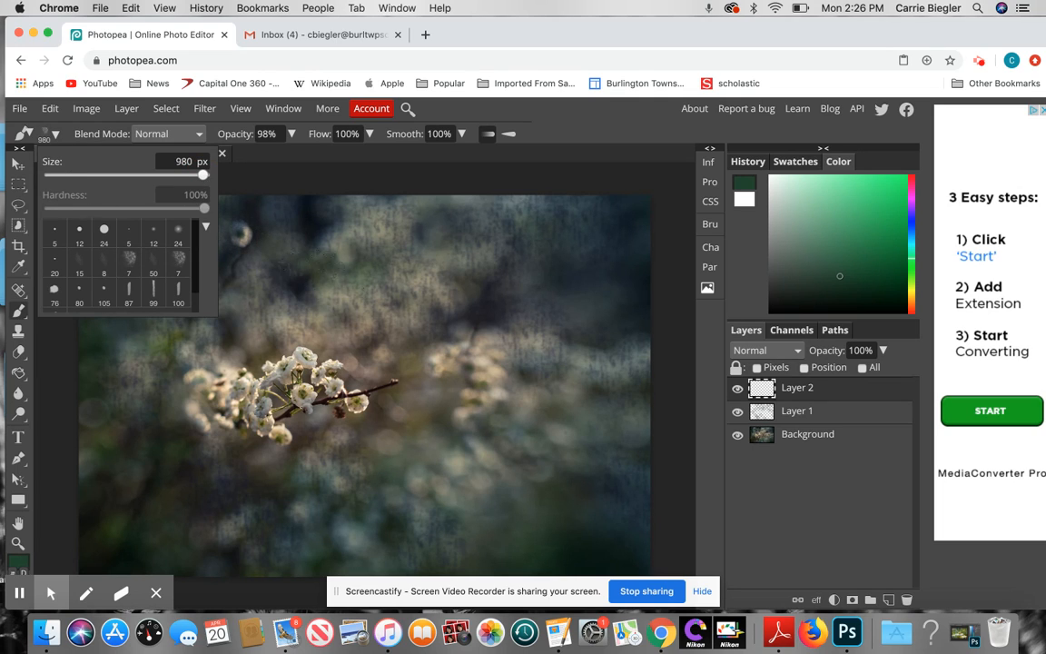
pyautogui.click(270, 244)
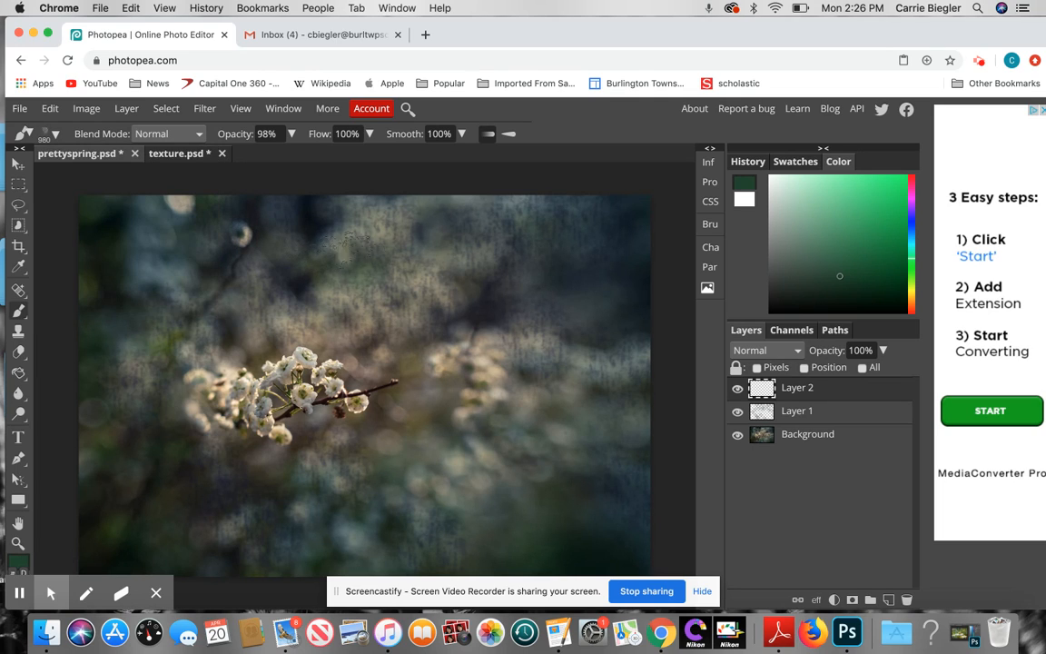
# Paint scattered dark green textured patches on Layer 2 around the edges and lower part of the blossom photo.
pyautogui.moveTo(470, 480); pyautogui.dragTo(498, 467)
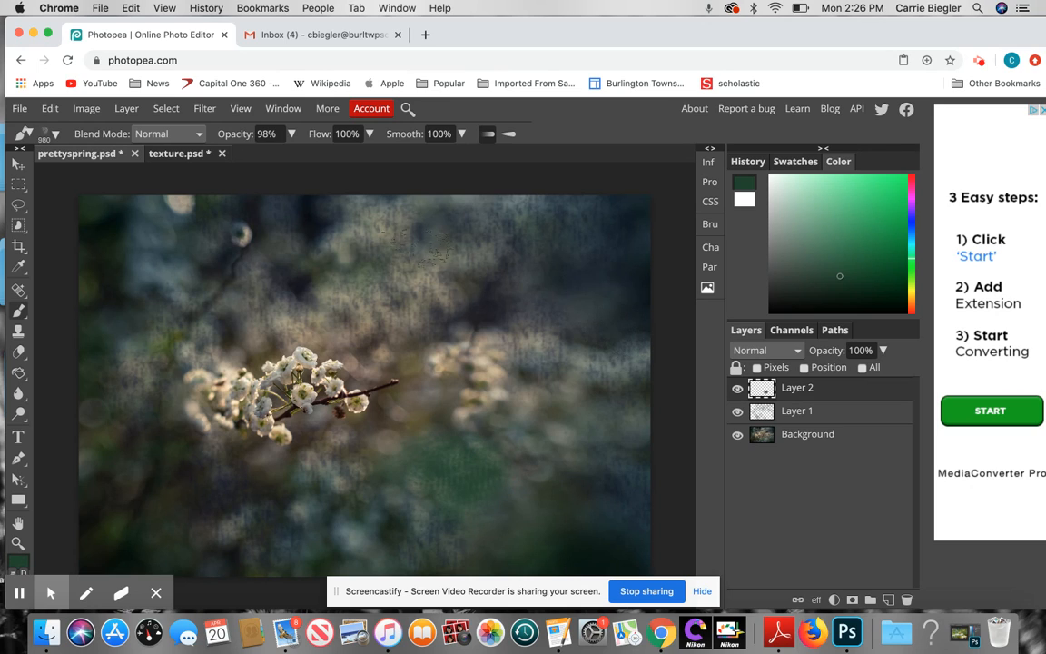
pyautogui.click(93, 369)
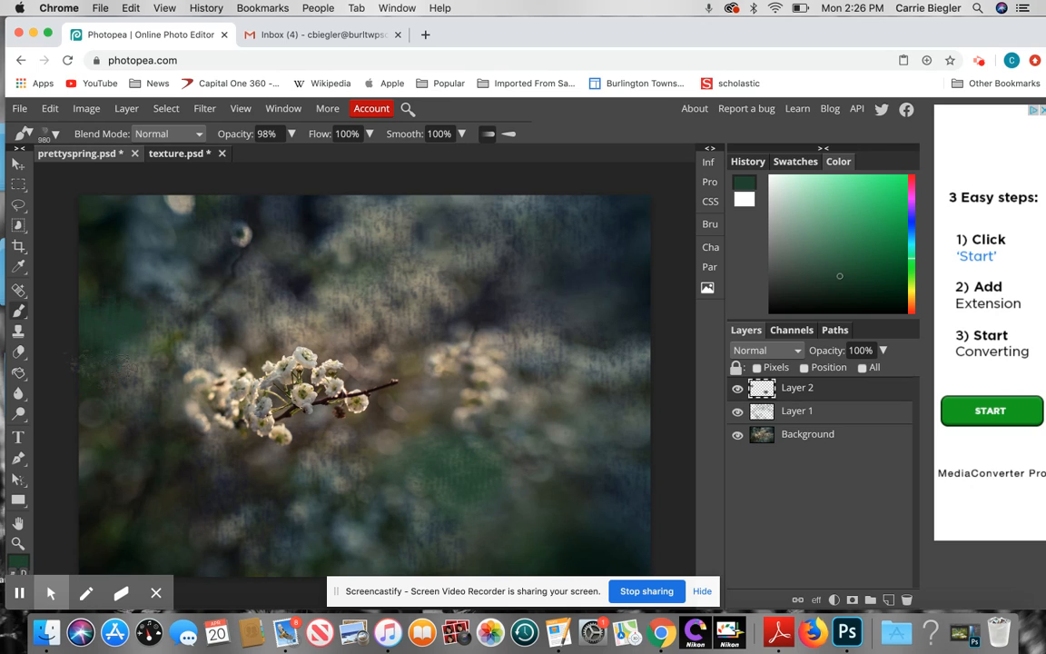
pyautogui.click(250, 525)
pyautogui.click(460, 204)
pyautogui.click(607, 287)
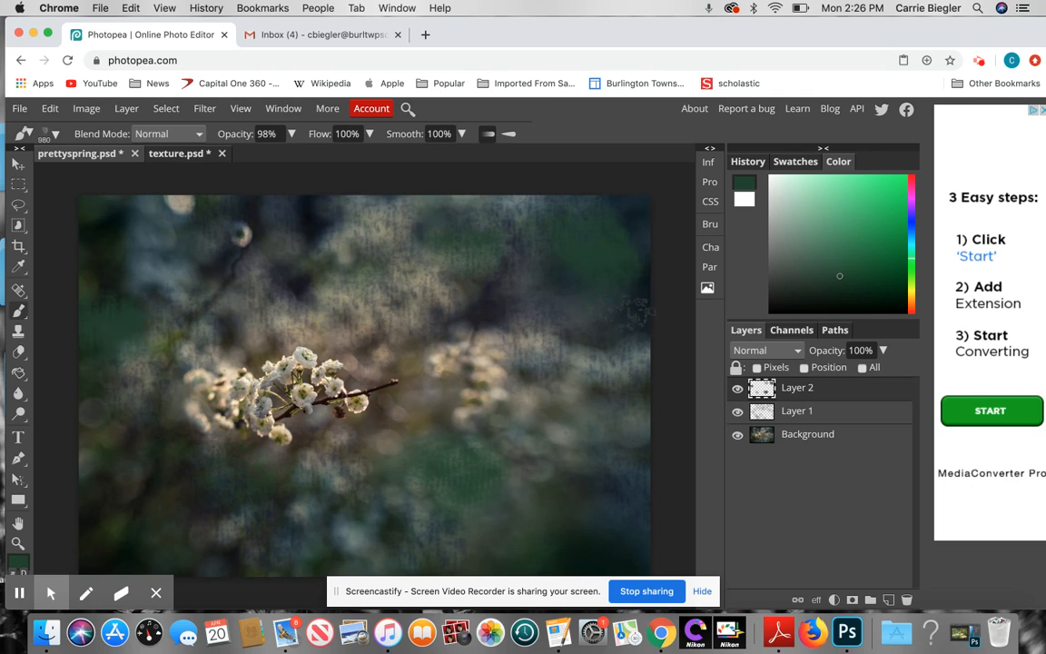
pyautogui.click(626, 225)
pyautogui.click(313, 553)
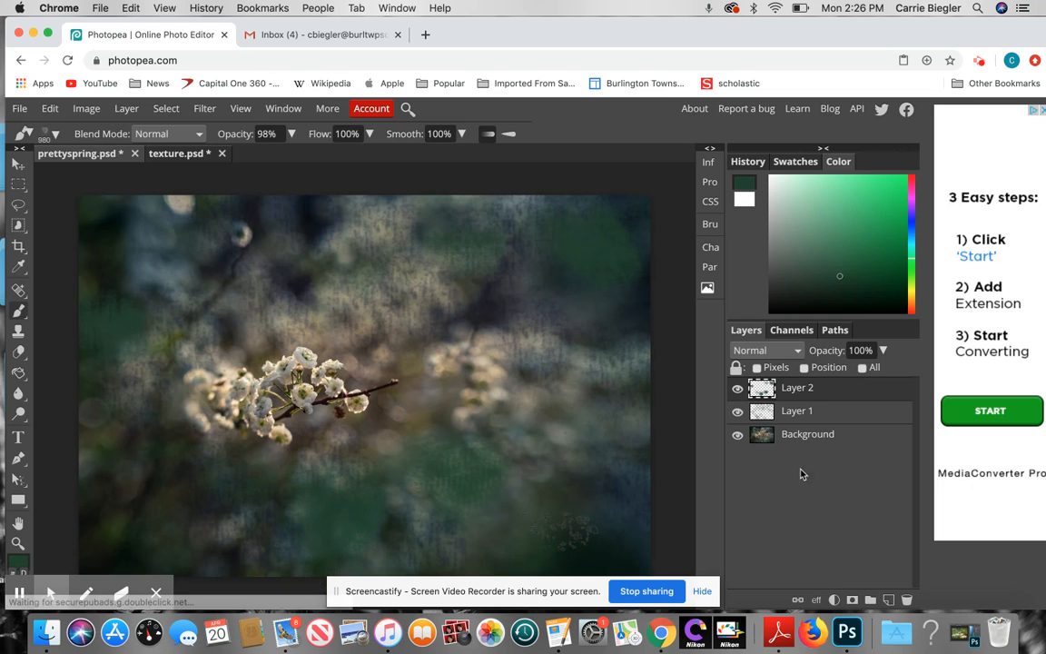
# Compare the Multiply and Lighten blend modes on Layer 2 and settle on Lighten.
pyautogui.click(796, 351)
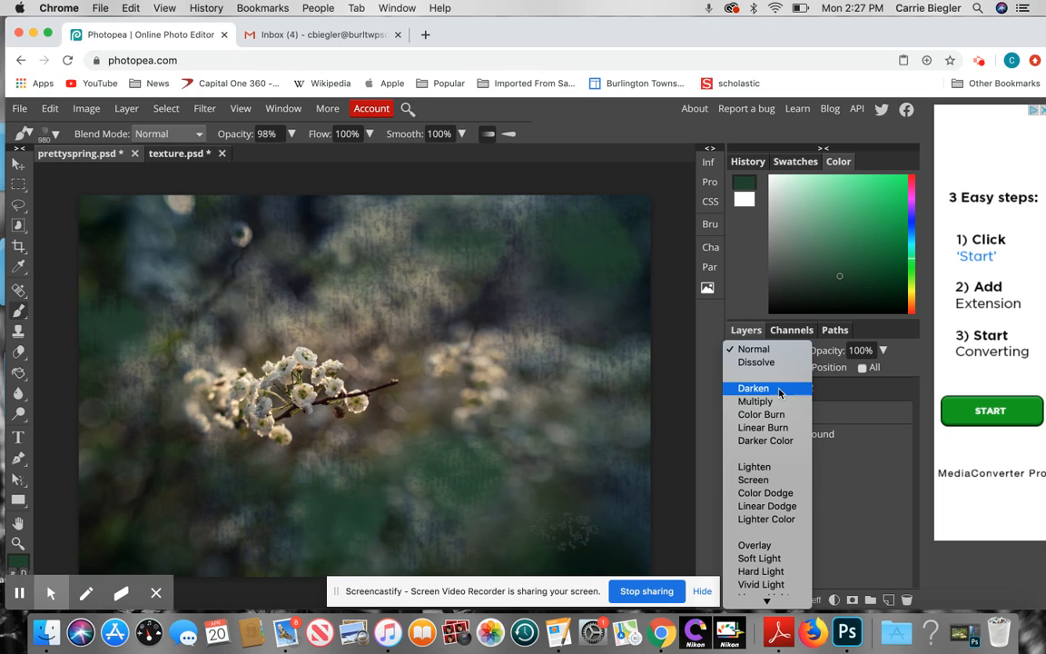
pyautogui.click(772, 402)
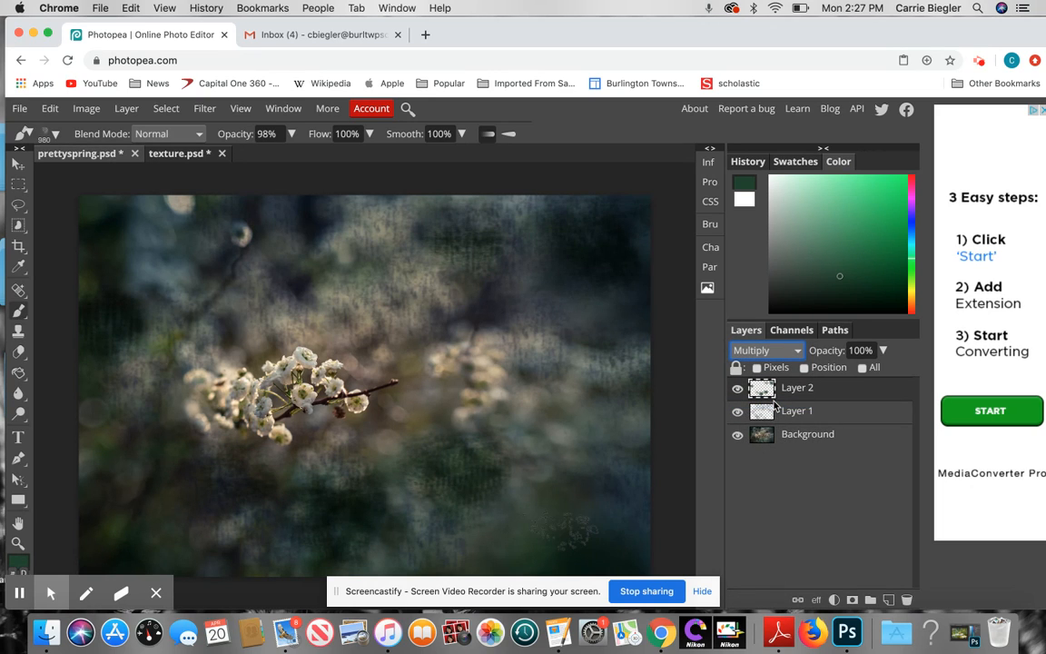
pyautogui.click(795, 354)
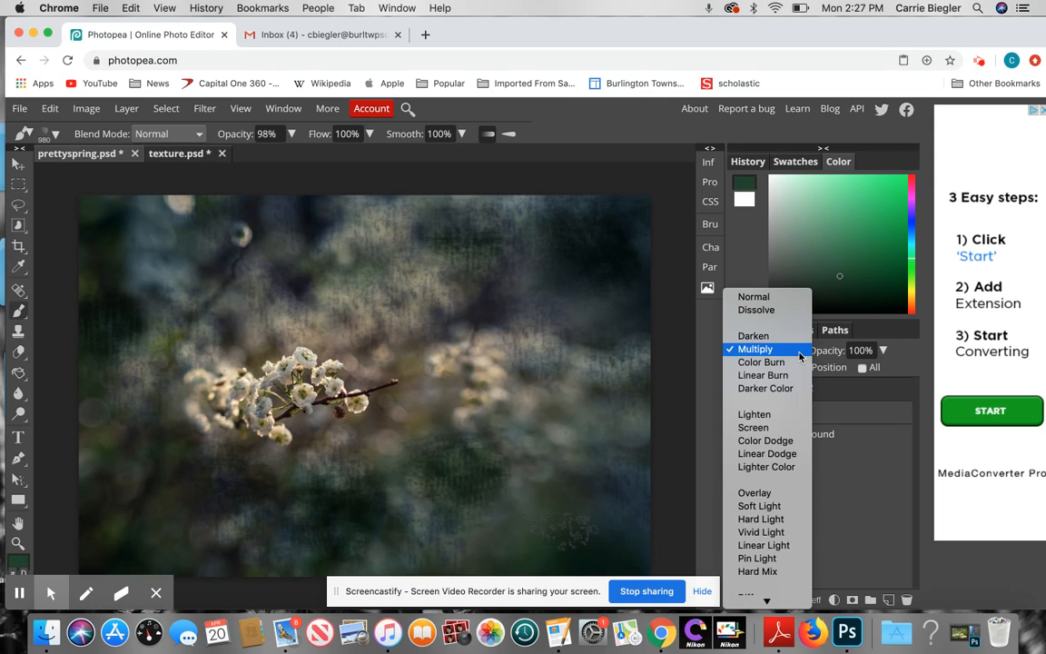
pyautogui.click(785, 418)
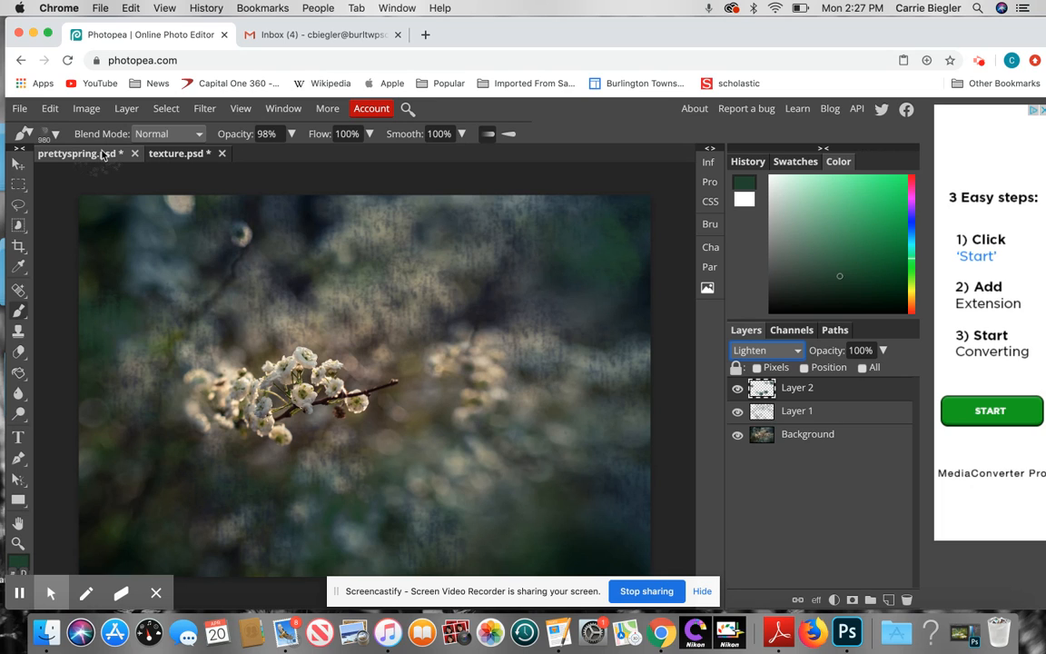
# View the texture.psd document for comparison and return to prettyspring.psd.
pyautogui.click(178, 157)
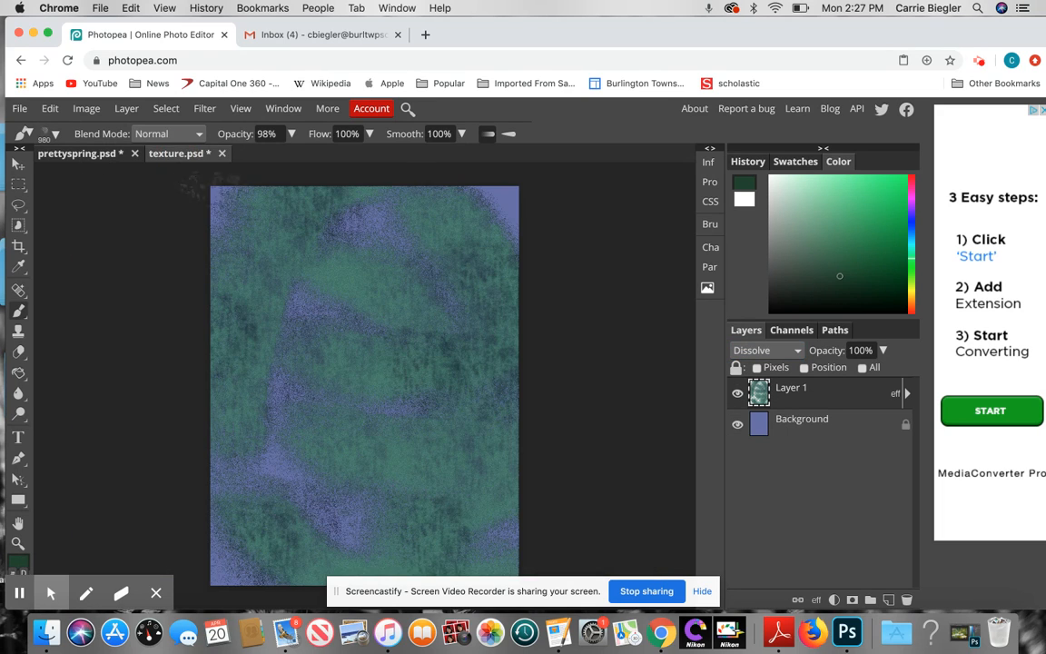
pyautogui.click(92, 156)
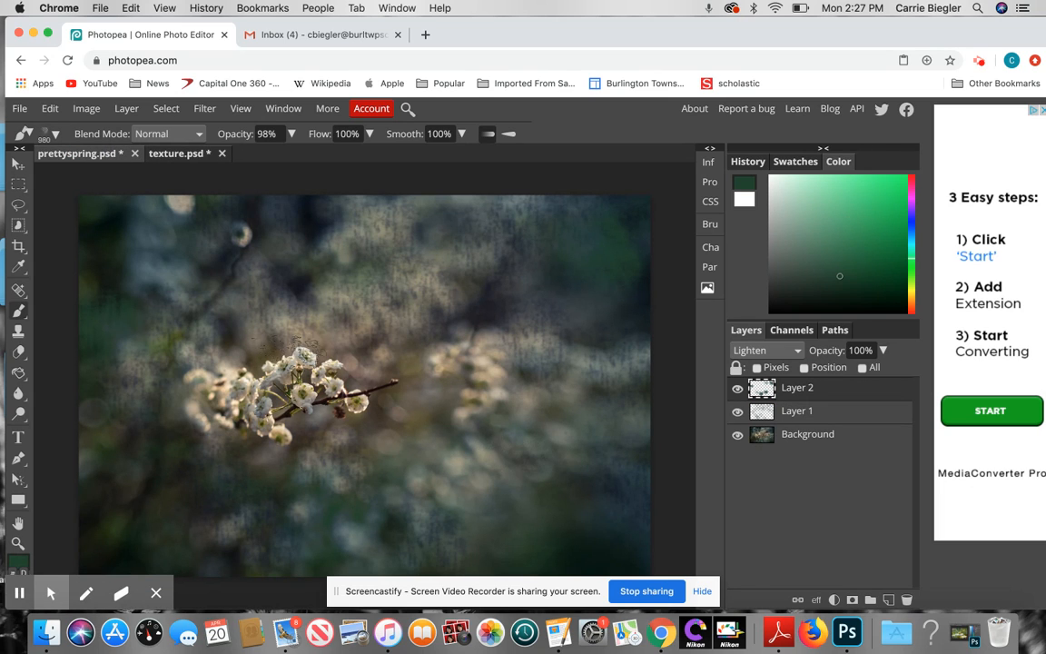
pyautogui.click(120, 109)
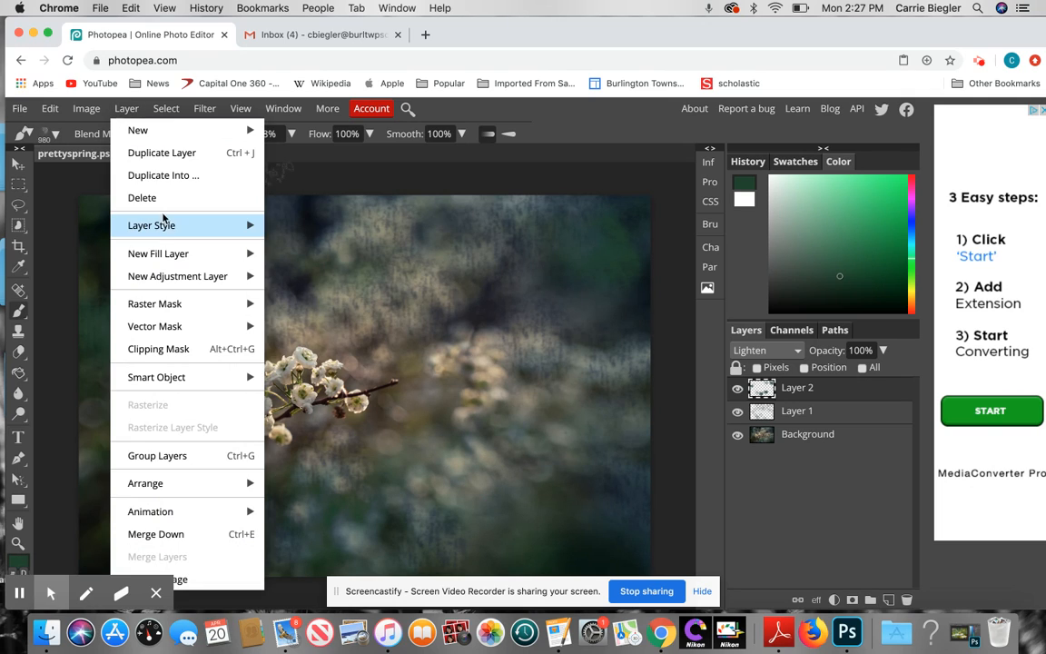
pyautogui.click(204, 110)
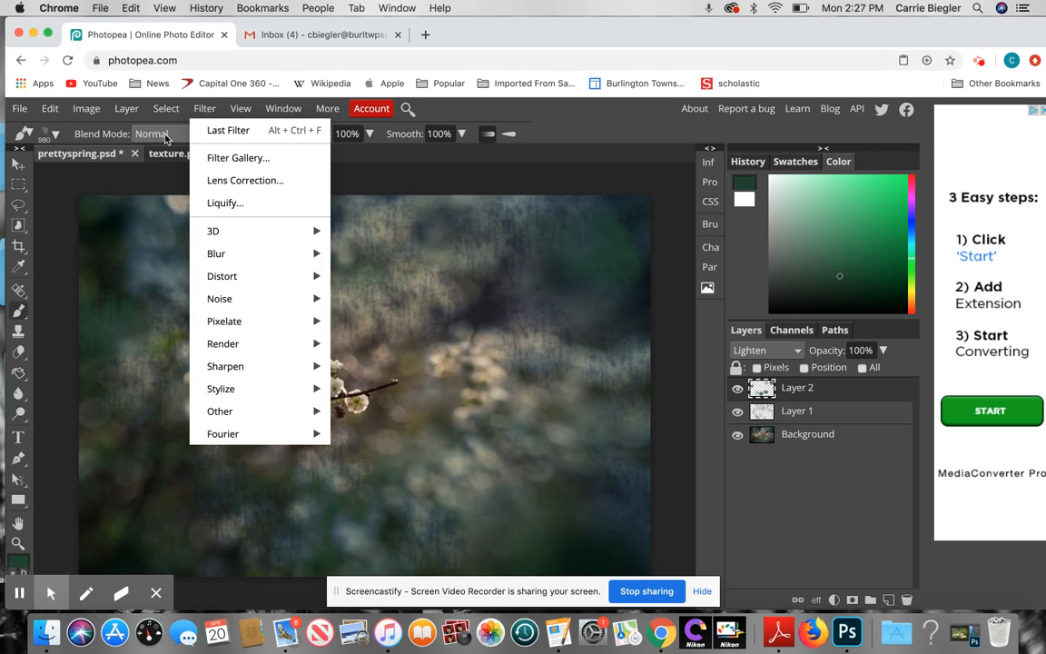
pyautogui.click(154, 281)
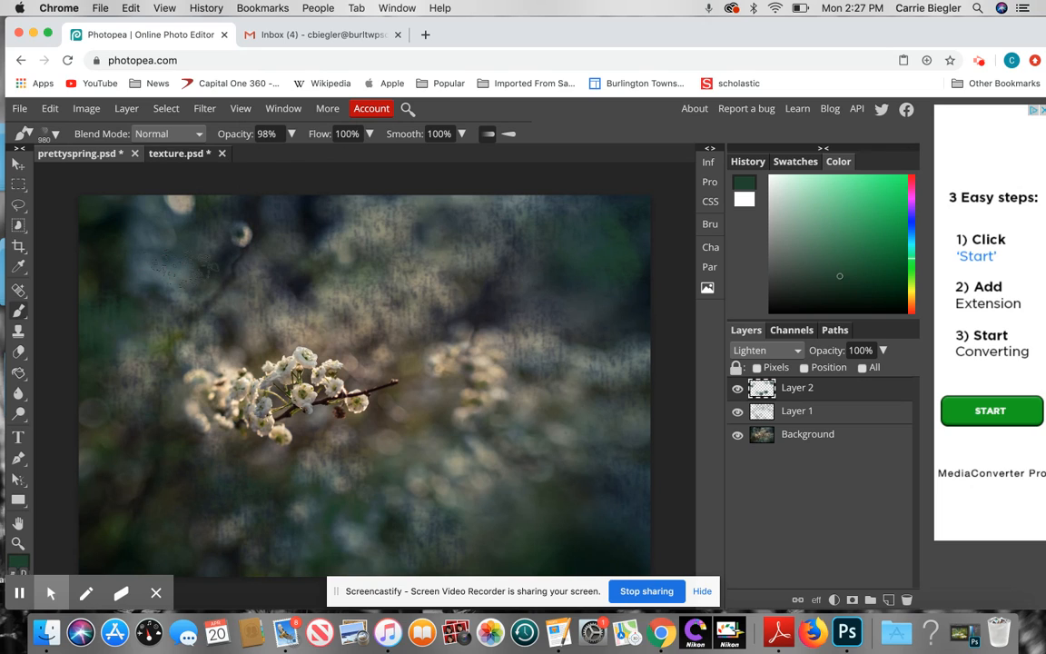
# Review the brush presets and the available blend modes for Layer 2, keeping Lighten, with prettyspring.psd as the active document.
pyautogui.click(55, 135)
pyautogui.click(56, 135)
pyautogui.click(55, 134)
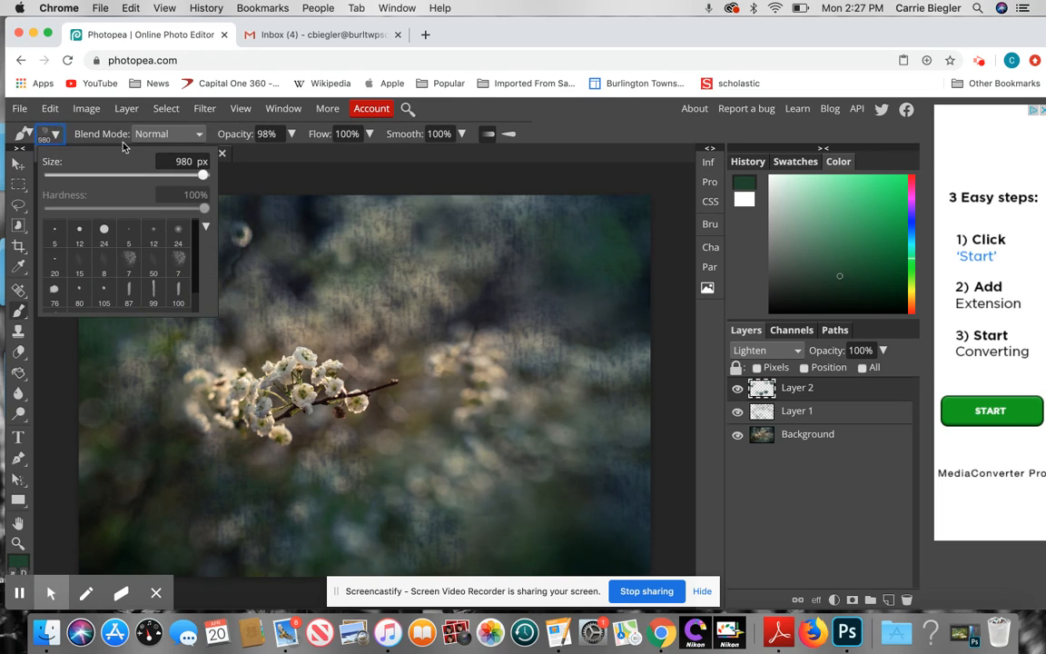
pyautogui.click(186, 133)
pyautogui.click(186, 134)
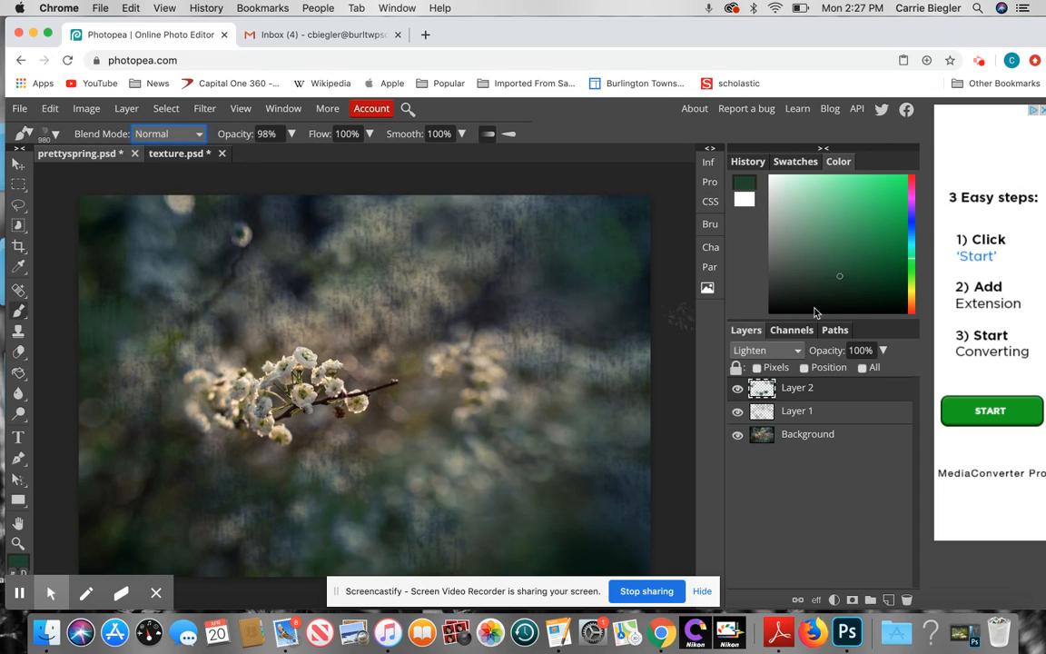
pyautogui.click(776, 352)
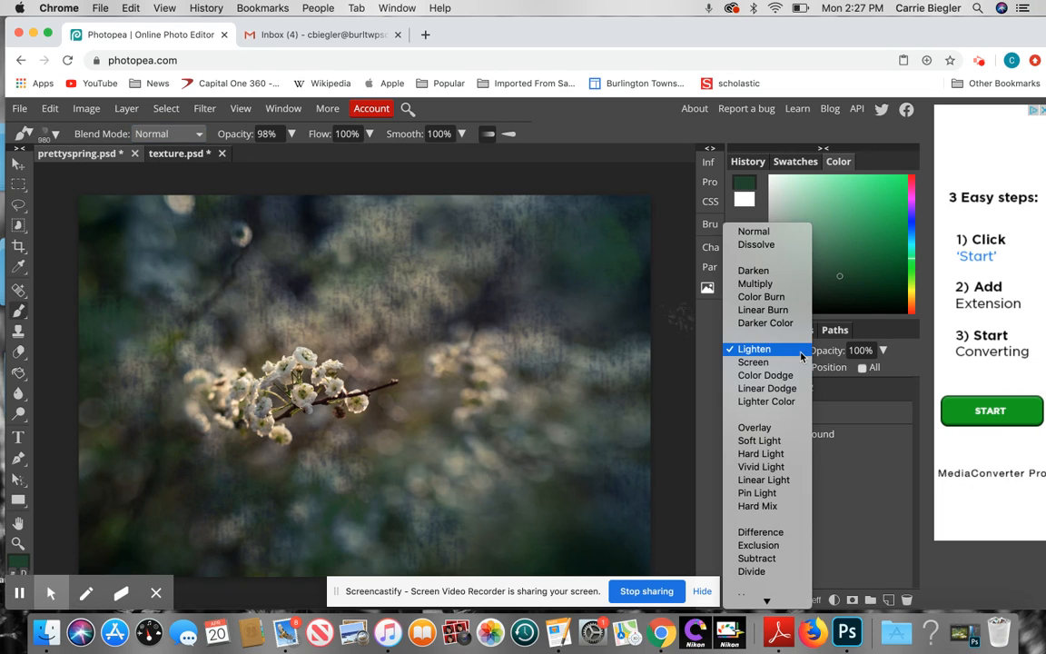
pyautogui.click(801, 356)
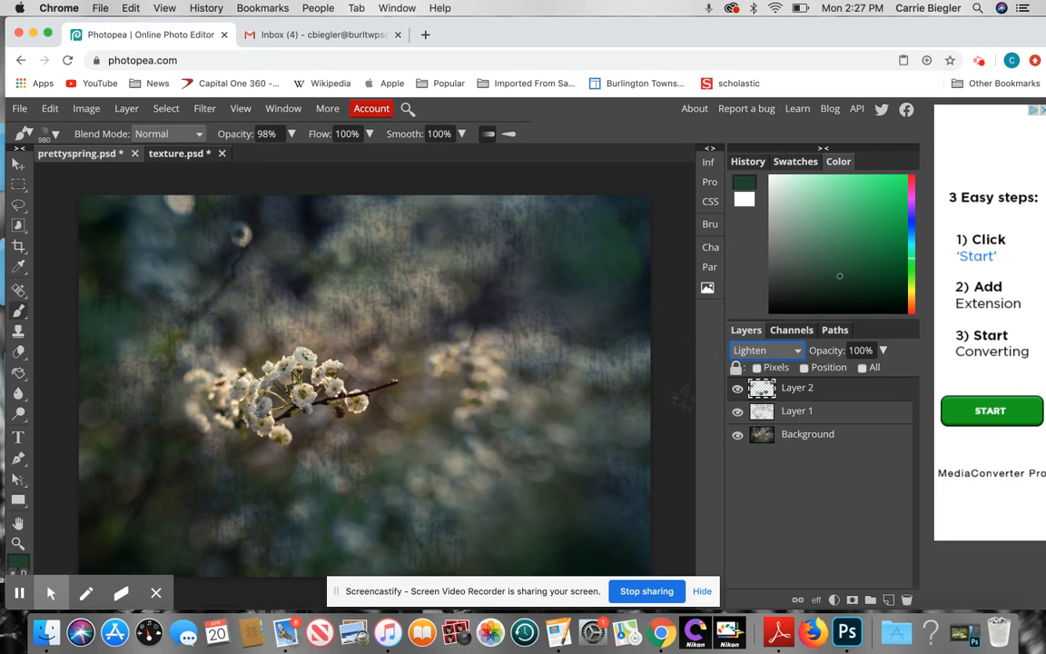
pyautogui.click(151, 156)
pyautogui.click(91, 153)
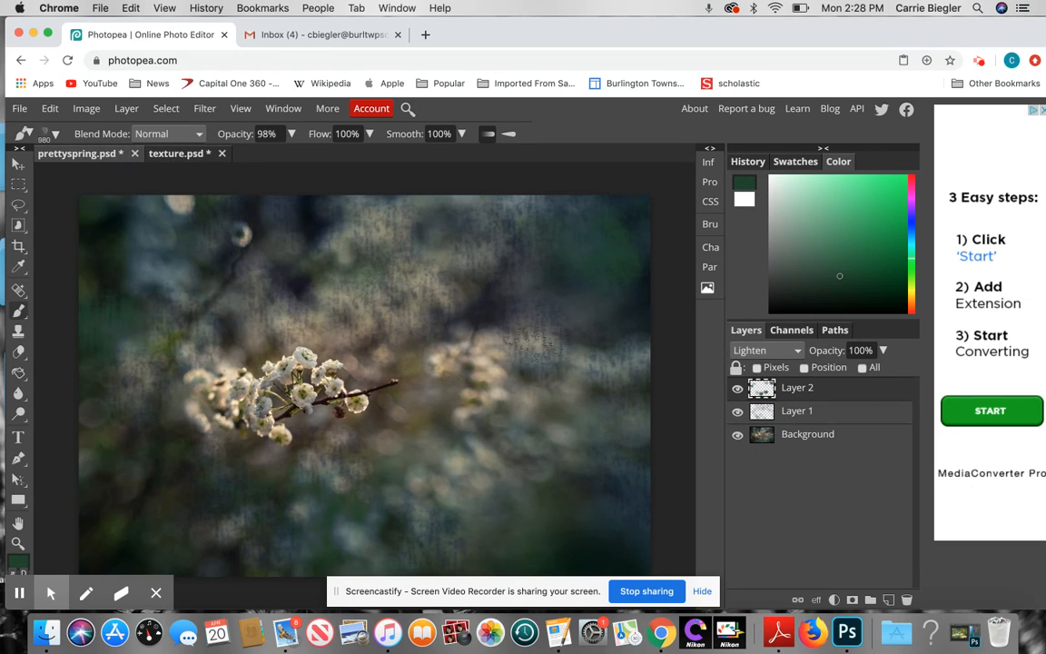